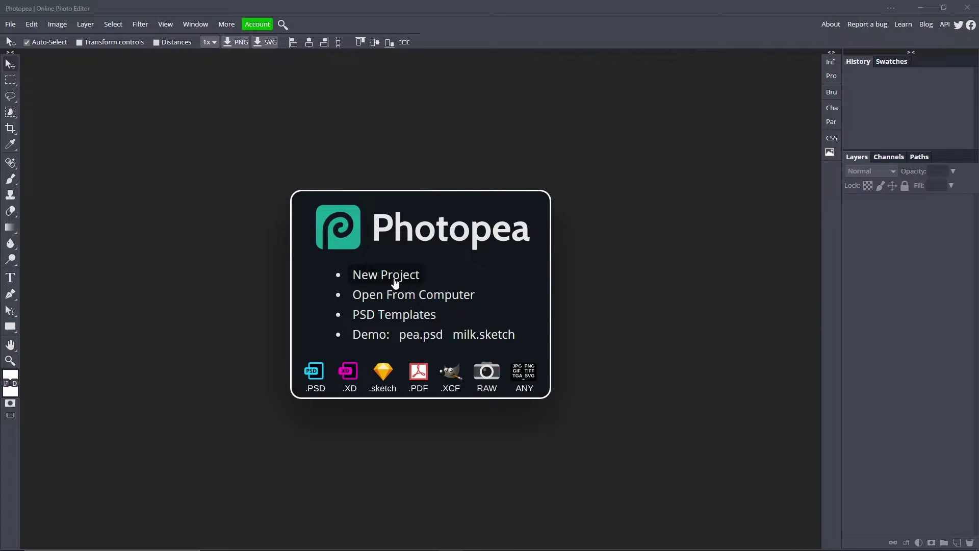
# Create a new 2560 × 423 px project named Banner.
pyautogui.click(399, 275)
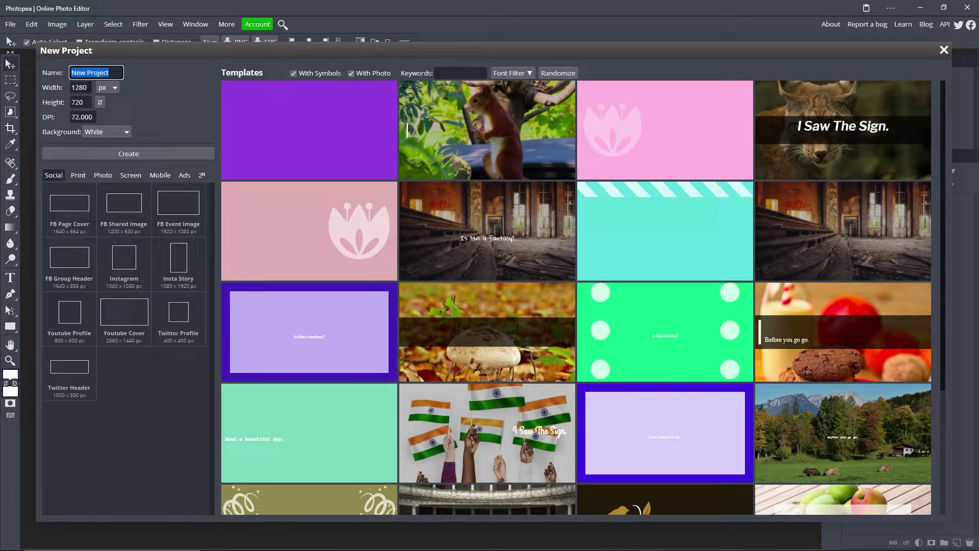
pyautogui.press('Tab')
pyautogui.write('2560')
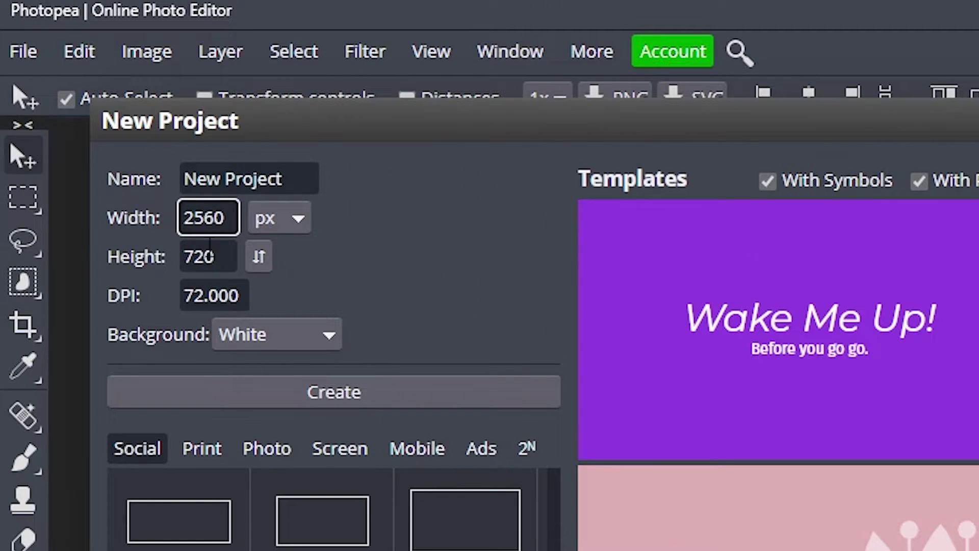
pyautogui.click(211, 255)
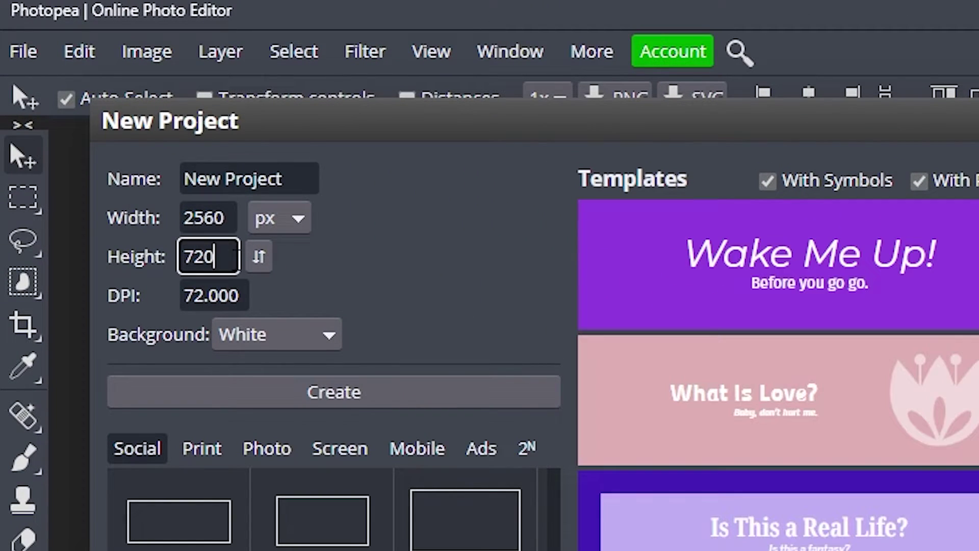
pyautogui.doubleClick(210, 255)
pyautogui.write('423')
pyautogui.click(293, 177)
pyautogui.write('Banner')
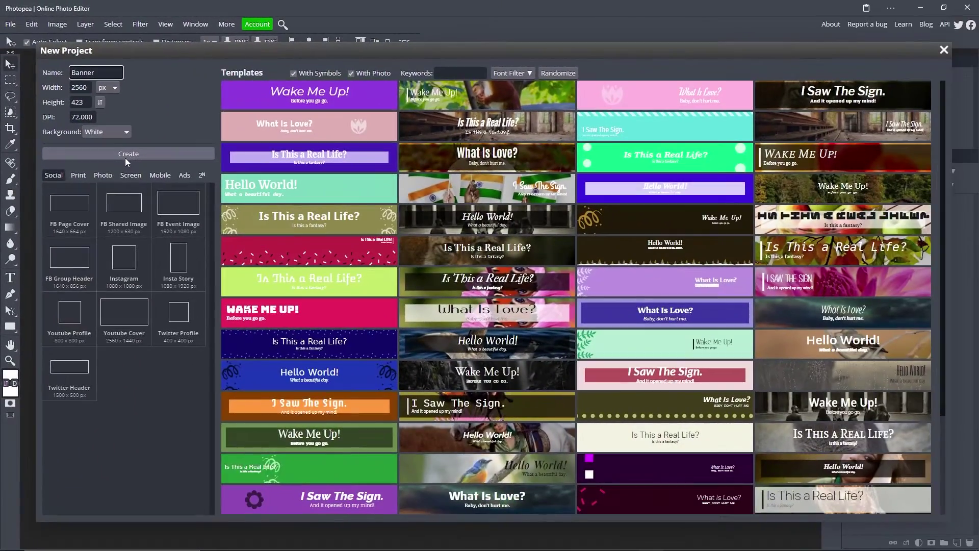
pyautogui.click(322, 386)
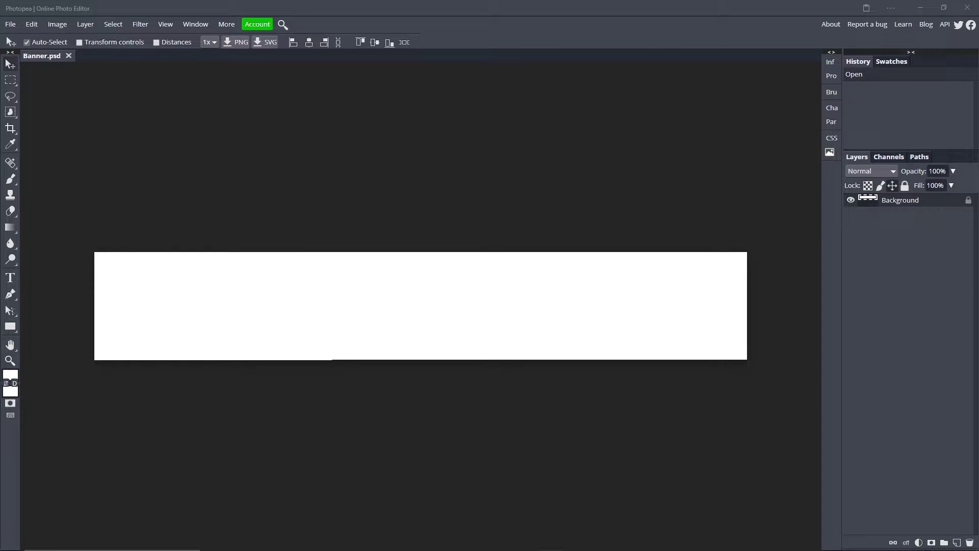
# Place the green-streak image, scale it to about 343% to cover the banner, and commit.
pyautogui.moveTo(8, 225); pyautogui.dragTo(321, 291)
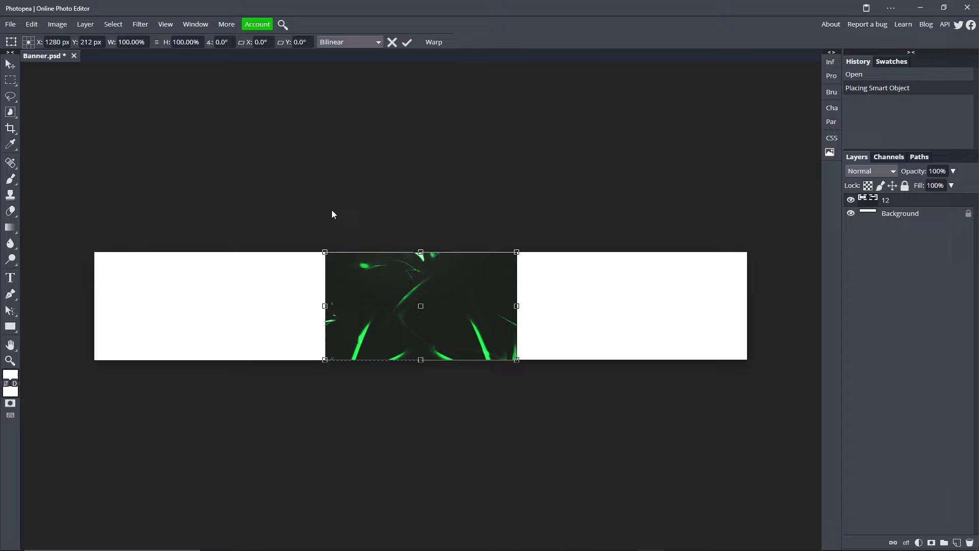
pyautogui.moveTo(325, 252); pyautogui.dragTo(92, 136)
pyautogui.moveTo(517, 360); pyautogui.dragTo(757, 495)
pyautogui.moveTo(497, 390); pyautogui.dragTo(493, 288)
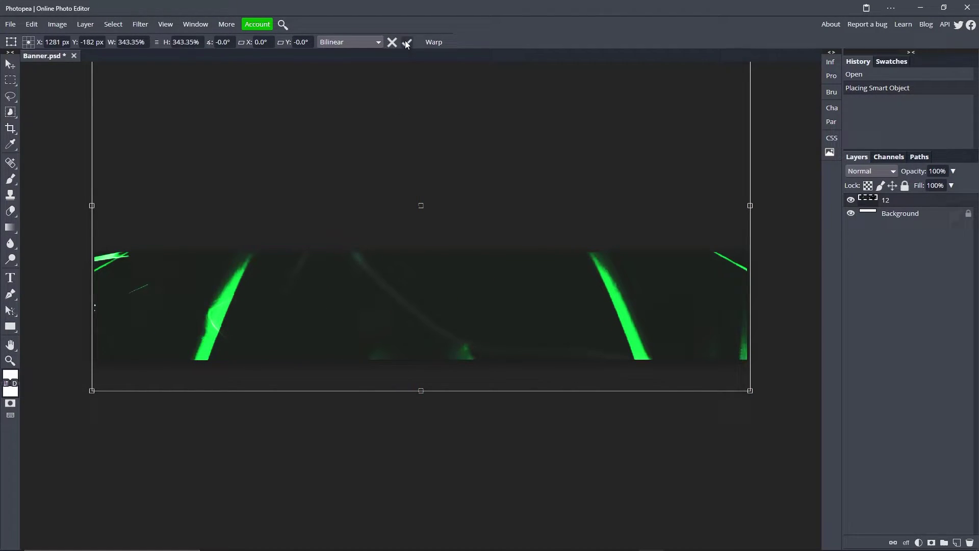
pyautogui.moveTo(407, 162); pyautogui.dragTo(404, 194)
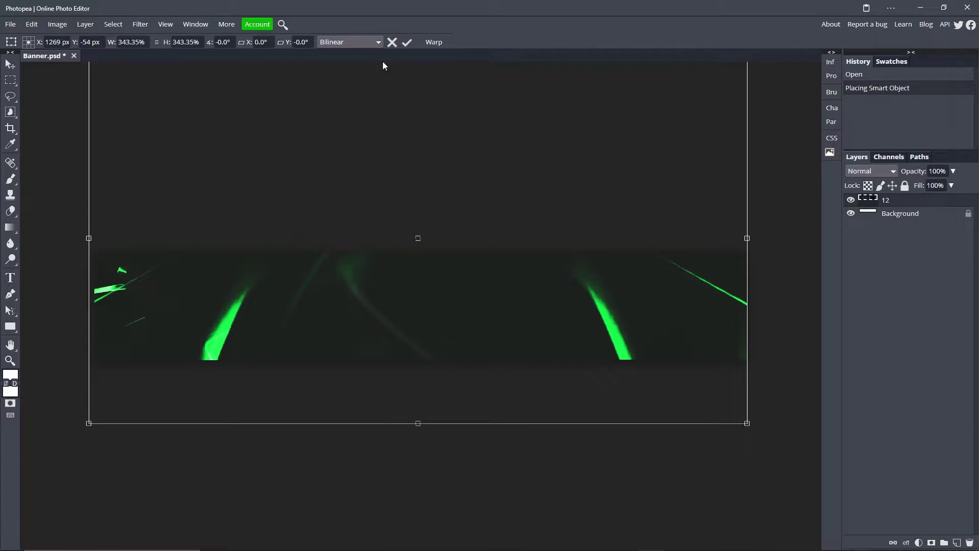
pyautogui.click(408, 43)
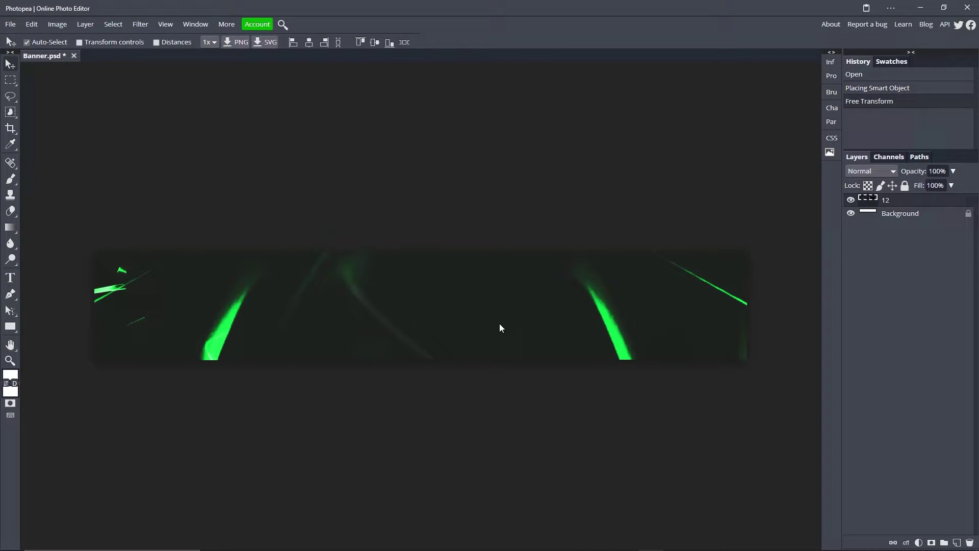
# Add a text box on the banner and type the CAMBIT text.
pyautogui.click(10, 278)
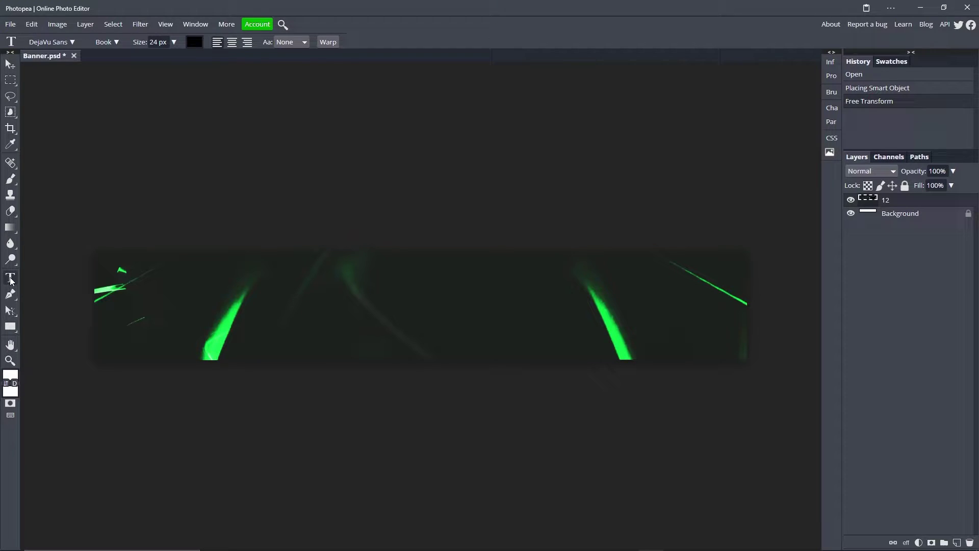
pyautogui.click(303, 305)
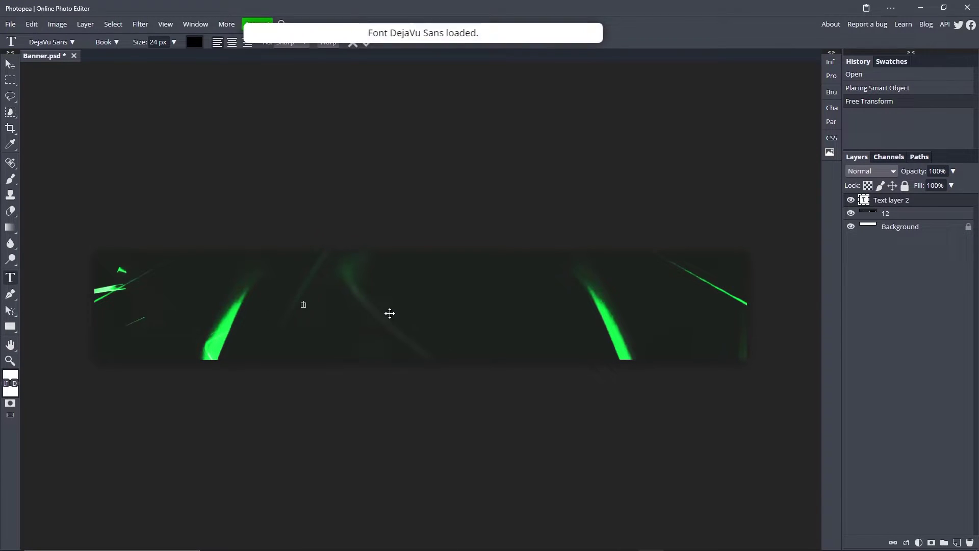
pyautogui.write('AMBOT')
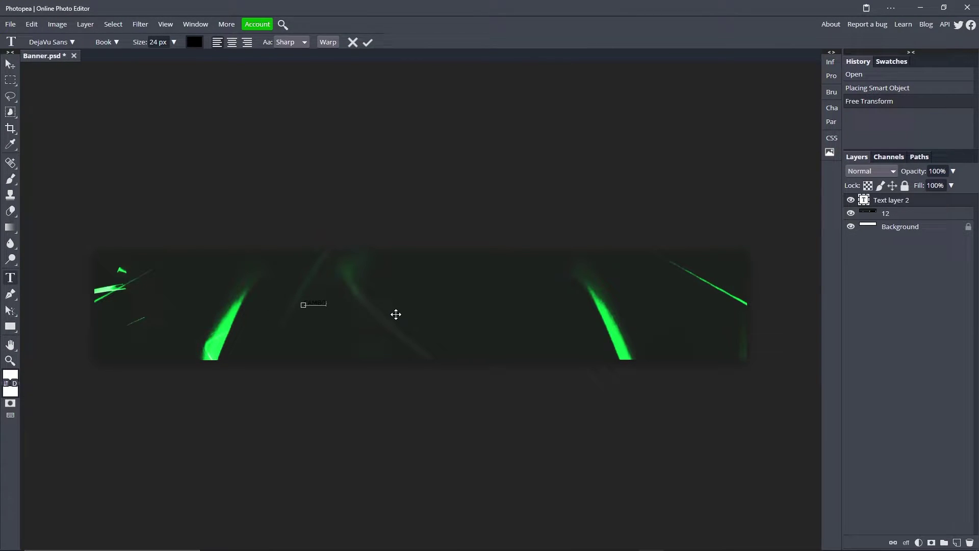
pyautogui.press('BackSpace')
pyautogui.press('BackSpace')
pyautogui.press('BackSpace')
pyautogui.press('BackSpace')
pyautogui.press('BackSpace')
pyautogui.write('AMBOT')
# Set the text size to 300 px, commit it, and move it toward the banner's middle.
pyautogui.hotkey('ctrl', 'a')
pyautogui.click(153, 43)
pyautogui.press('BackSpace')
pyautogui.write('3')
pyautogui.press('Delete')
pyautogui.write('00')
pyautogui.press('Return')
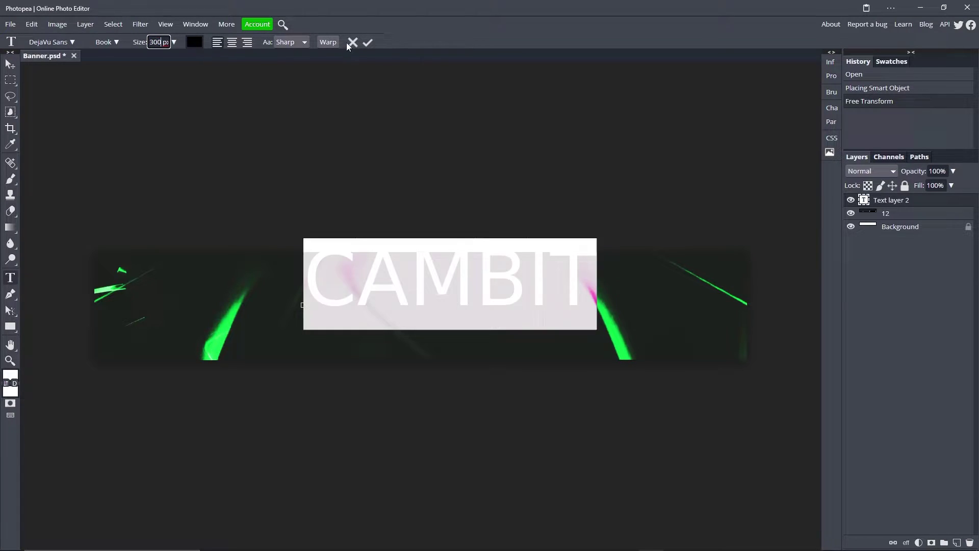
pyautogui.click(367, 42)
pyautogui.click(10, 64)
pyautogui.moveTo(406, 244); pyautogui.dragTo(412, 301)
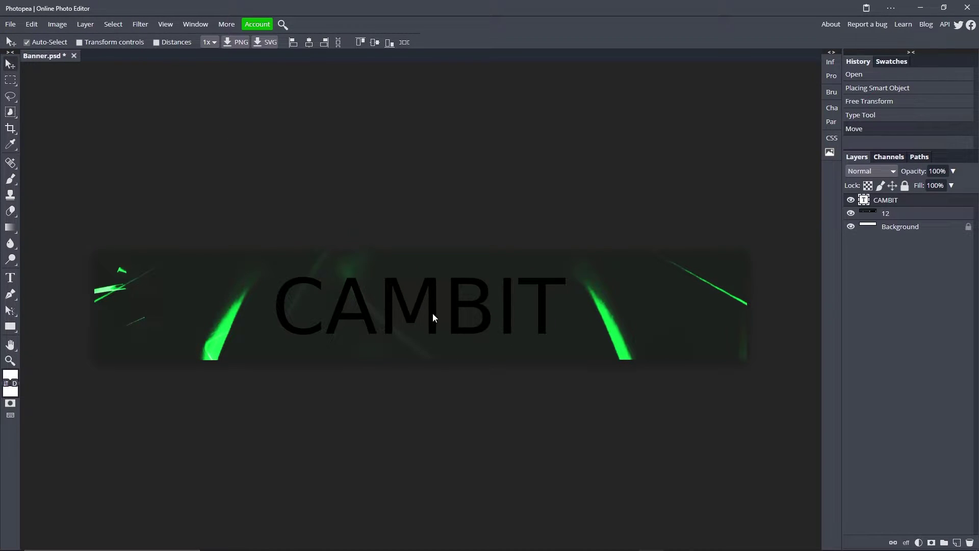
# Switch CAMBIT to the Ceviche One font and shift it right to centre it.
pyautogui.doubleClick(405, 311)
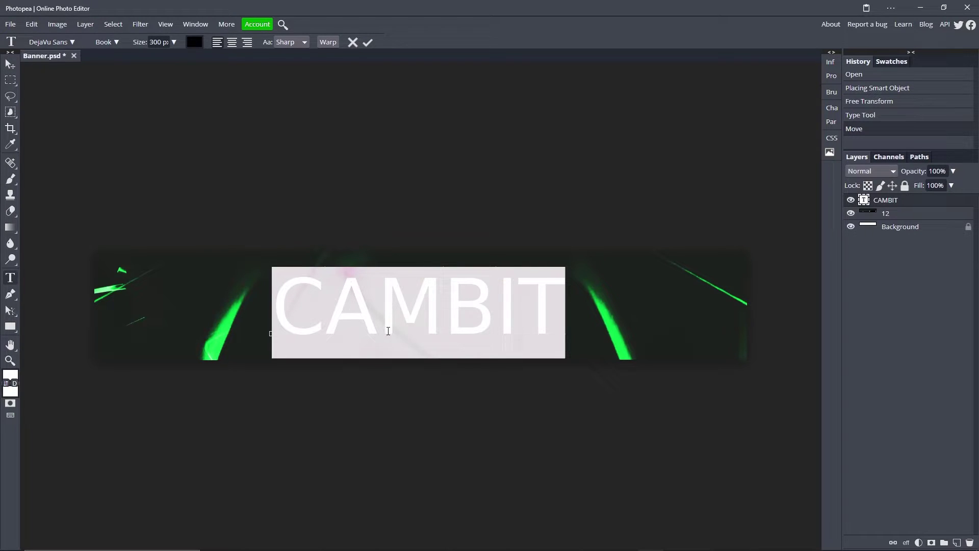
pyautogui.click(62, 41)
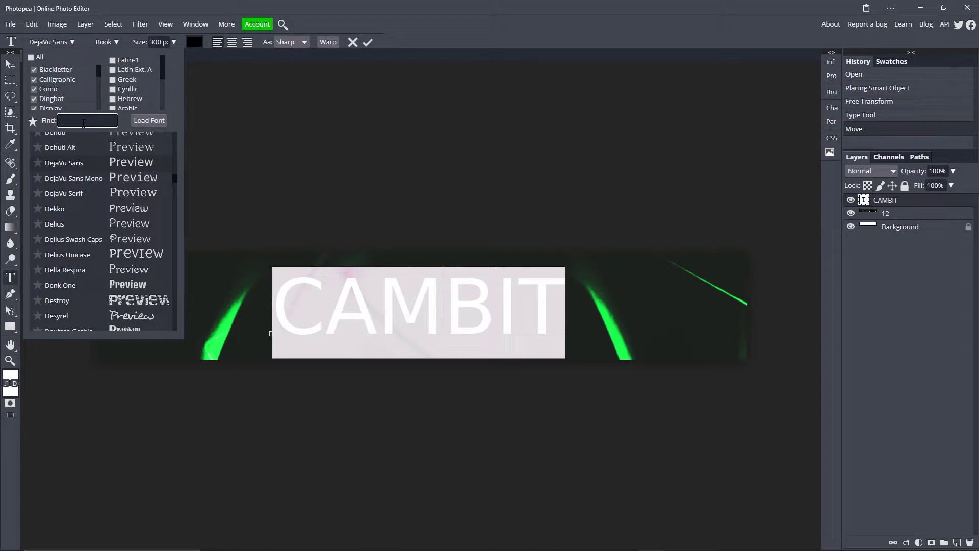
pyautogui.write('cev')
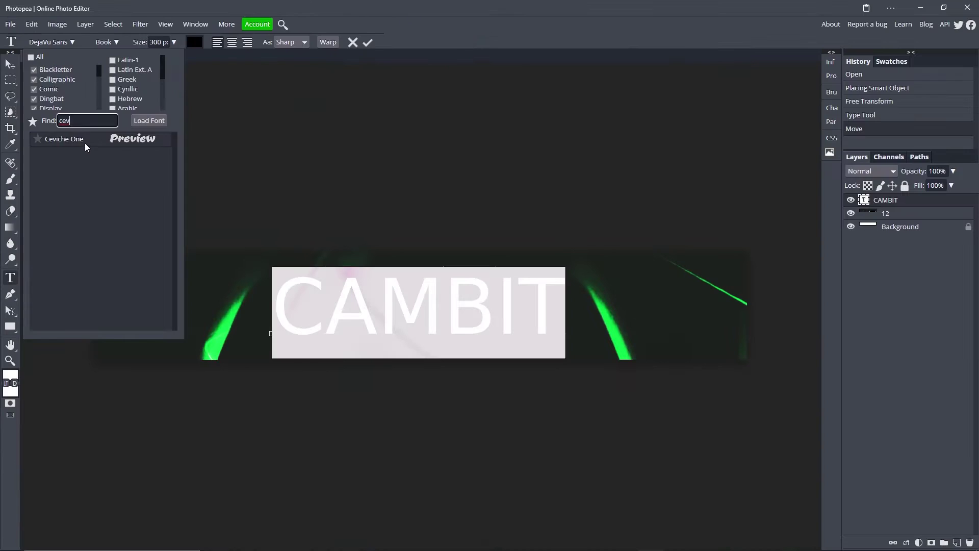
pyautogui.click(85, 142)
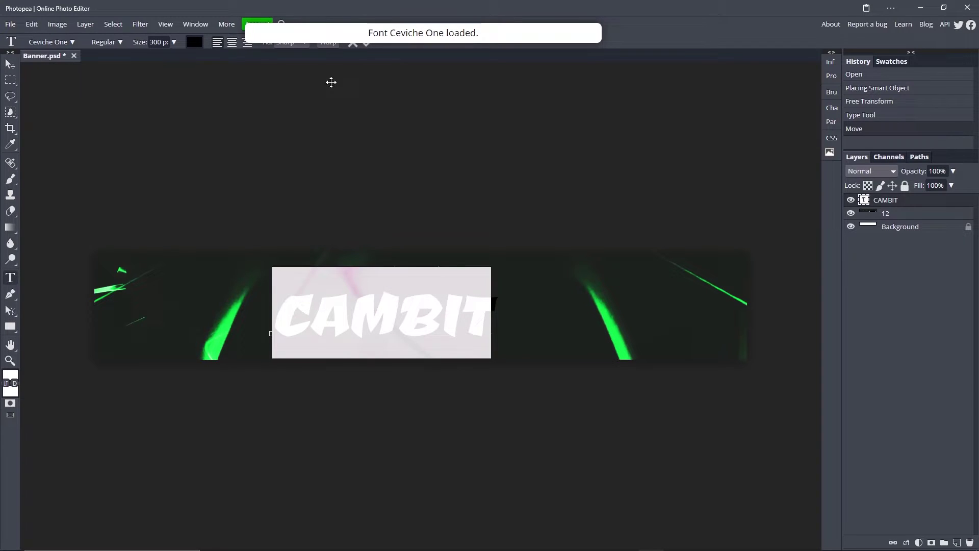
pyautogui.click(368, 42)
pyautogui.press('v')
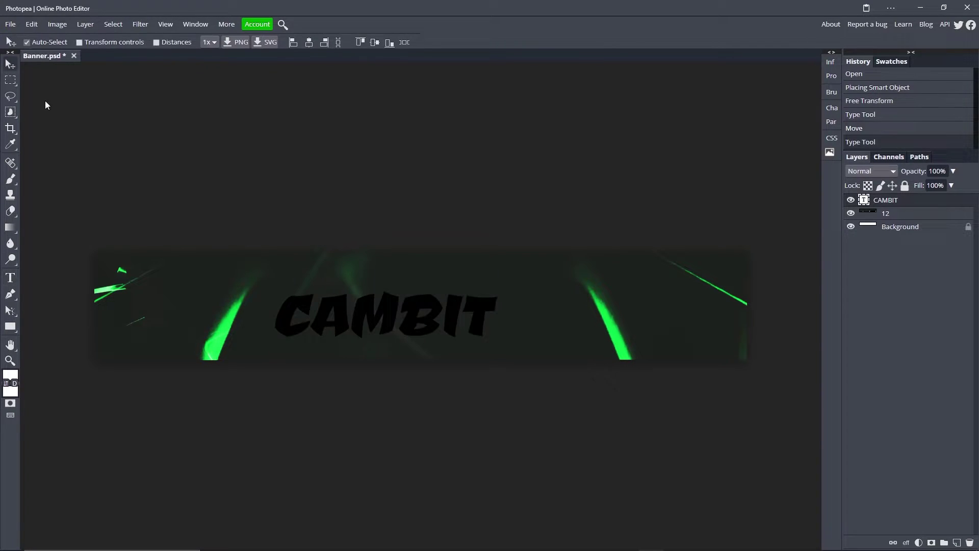
pyautogui.moveTo(372, 302); pyautogui.dragTo(424, 302)
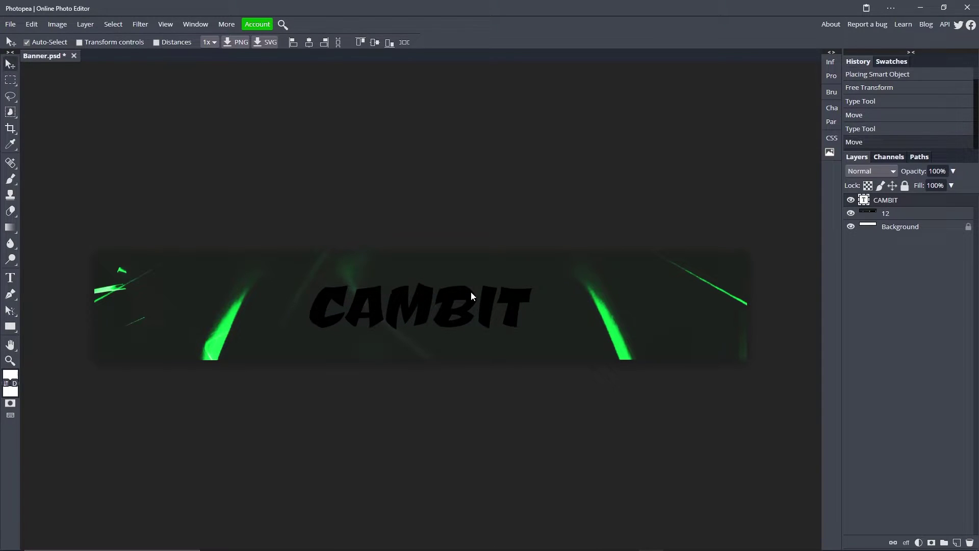
# Enable a Gradient Overlay in CAMBIT's Layer Style and edit its gradient.
pyautogui.doubleClick(925, 201)
pyautogui.moveTo(292, 104); pyautogui.dragTo(770, 76)
pyautogui.click(574, 217)
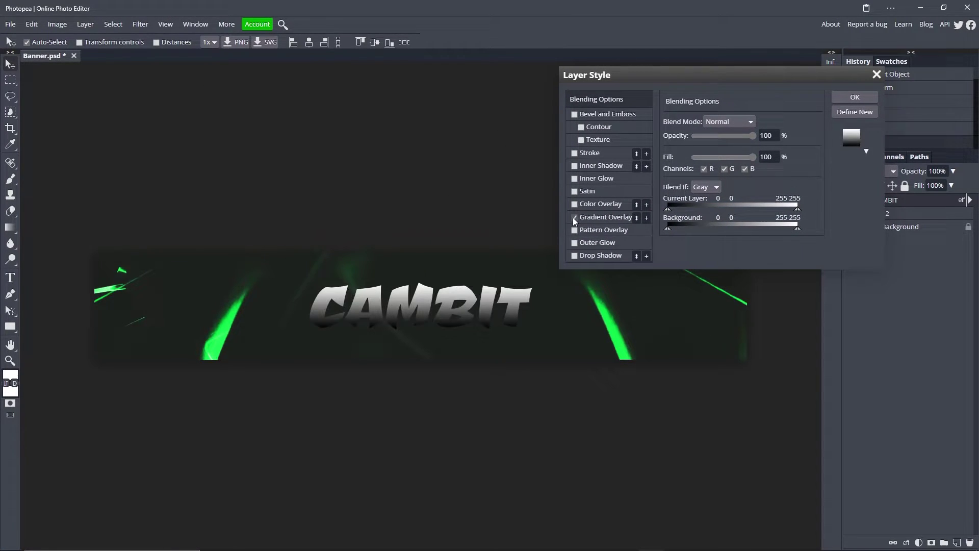
pyautogui.click(598, 217)
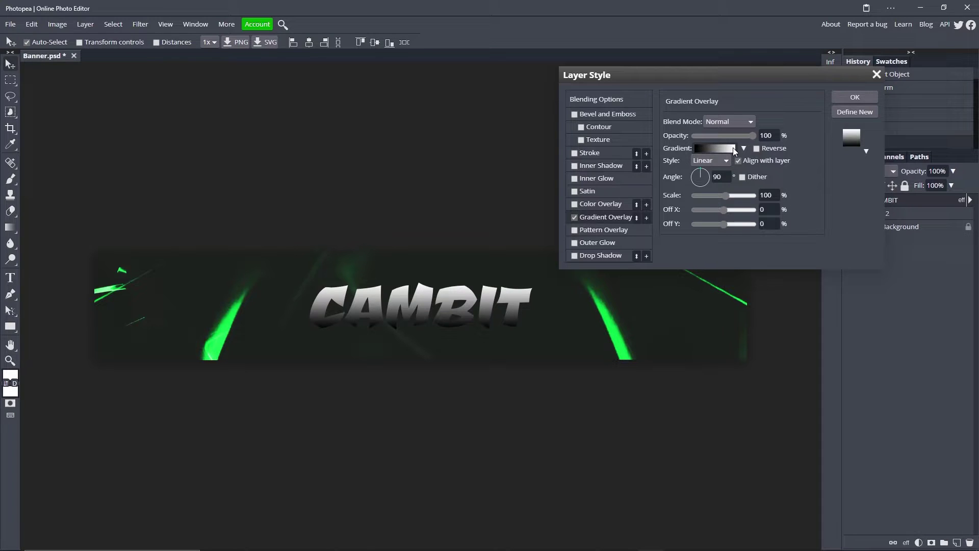
pyautogui.click(705, 149)
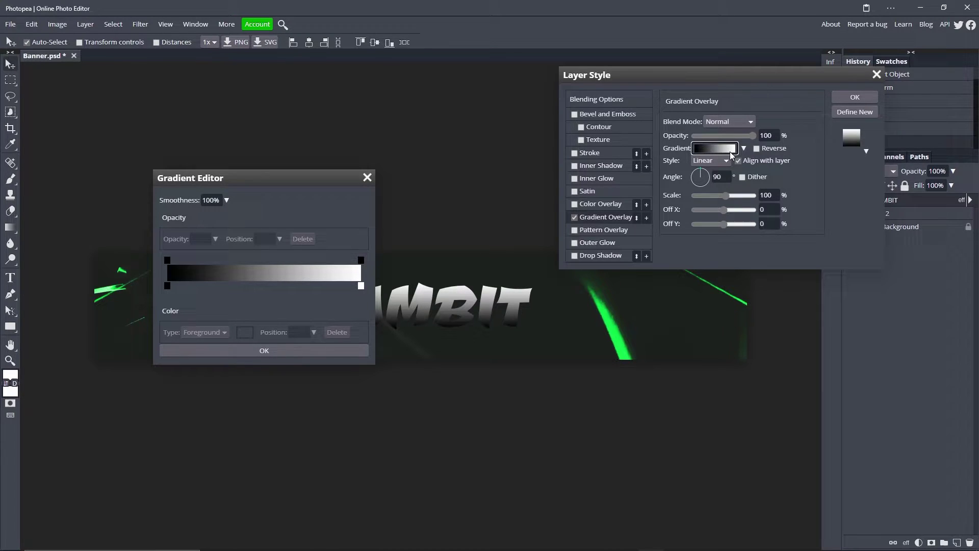
# Set the gradient's left colour stop to a mid green with green value 167.
pyautogui.click(168, 285)
pyautogui.doubleClick(167, 286)
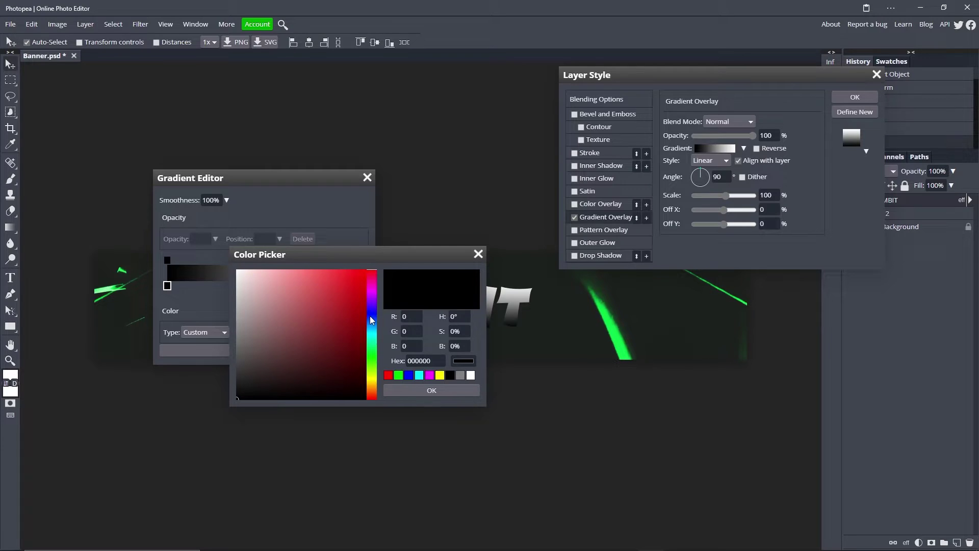
pyautogui.moveTo(335, 259); pyautogui.dragTo(223, 277)
pyautogui.click(255, 373)
pyautogui.moveTo(230, 365); pyautogui.dragTo(294, 333)
pyautogui.doubleClick(294, 349)
pyautogui.write('167')
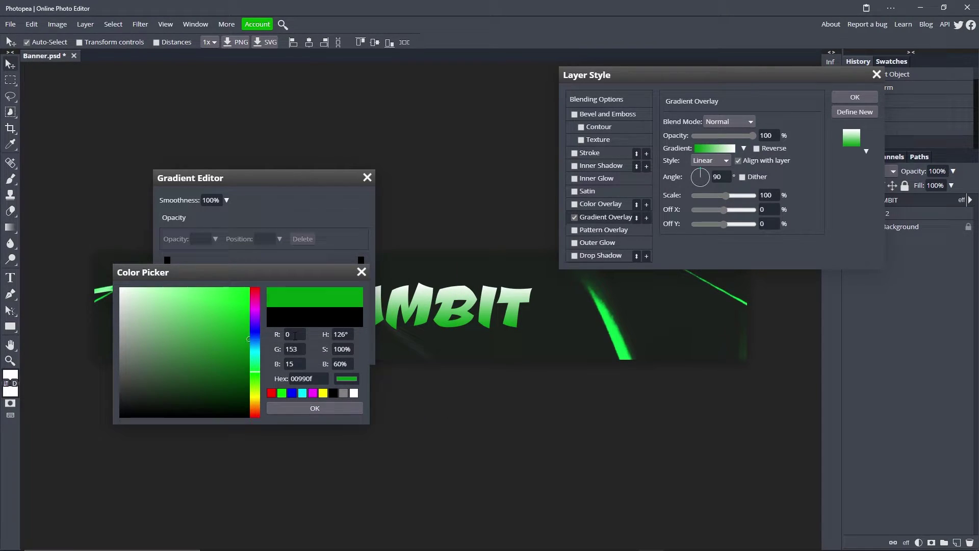
pyautogui.click(315, 408)
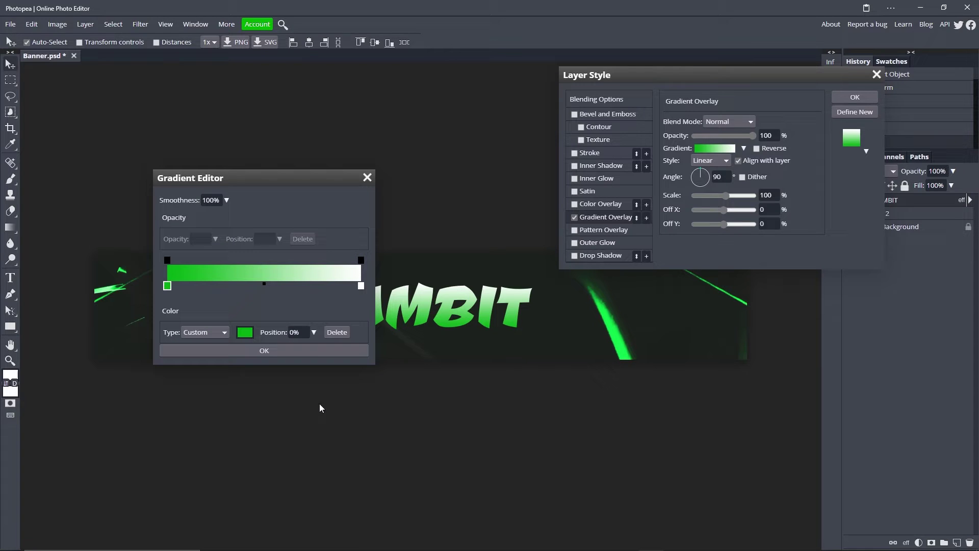
# Set the right colour stop to bright green 00ff19 and accept the gradient.
pyautogui.click(361, 285)
pyautogui.click(244, 332)
pyautogui.moveTo(220, 331); pyautogui.dragTo(377, 296)
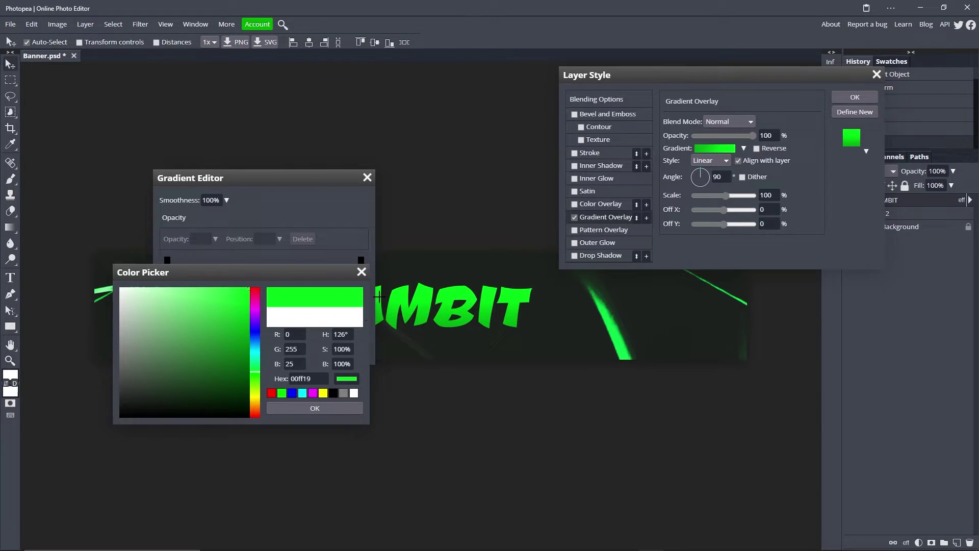
pyautogui.click(329, 413)
pyautogui.moveTo(290, 177); pyautogui.dragTo(735, 237)
pyautogui.click(727, 408)
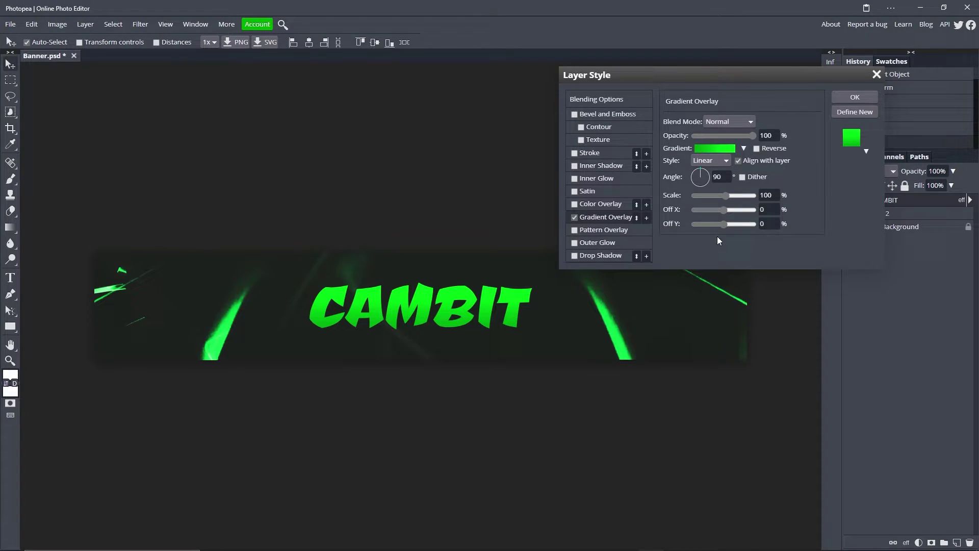
# Enable an Inner Glow in Color Dodge with 55% opacity, 8% spread and 13 px size.
pyautogui.click(574, 179)
pyautogui.click(594, 179)
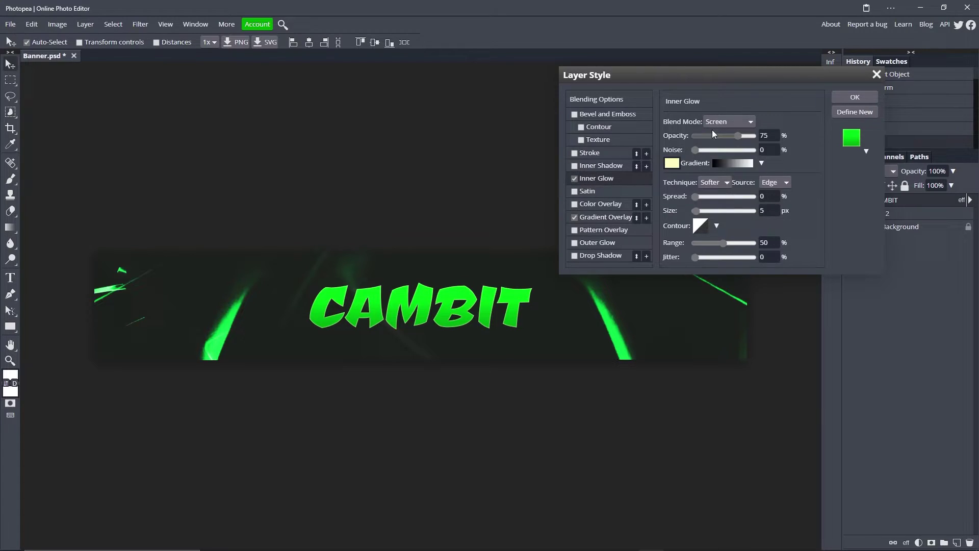
pyautogui.click(727, 122)
pyautogui.click(719, 240)
pyautogui.moveTo(736, 134); pyautogui.dragTo(762, 136)
pyautogui.moveTo(694, 196); pyautogui.dragTo(699, 211)
pyautogui.click(734, 136)
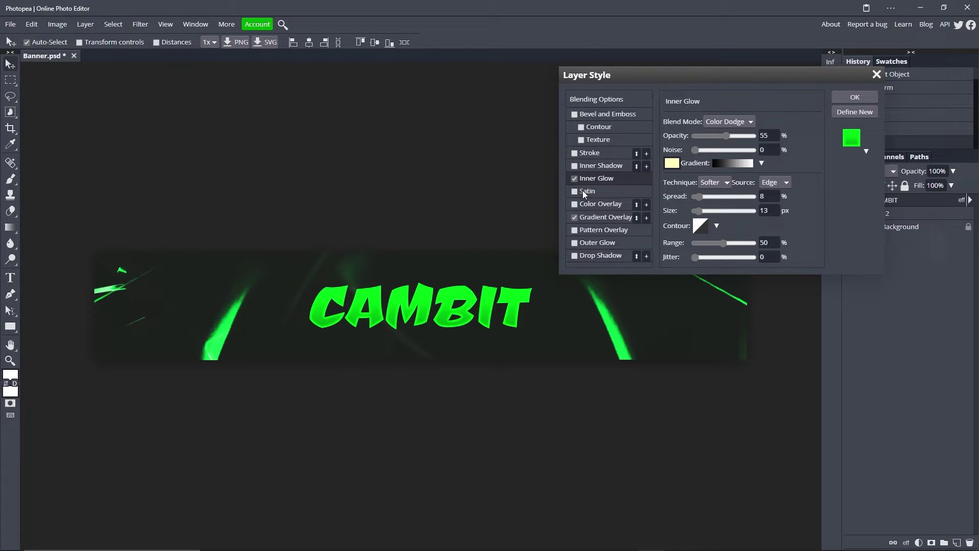
# Enable a Normal Drop Shadow at 90° angle, 100% opacity, 100% spread, 16 px distance.
pyautogui.click(575, 256)
pyautogui.click(593, 256)
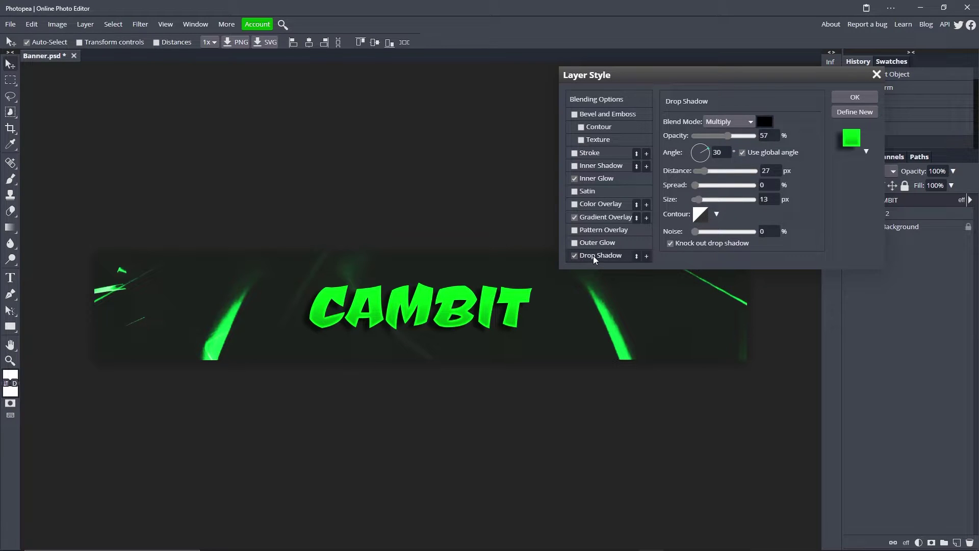
pyautogui.click(709, 156)
pyautogui.write('90')
pyautogui.click(720, 122)
pyautogui.click(726, 134)
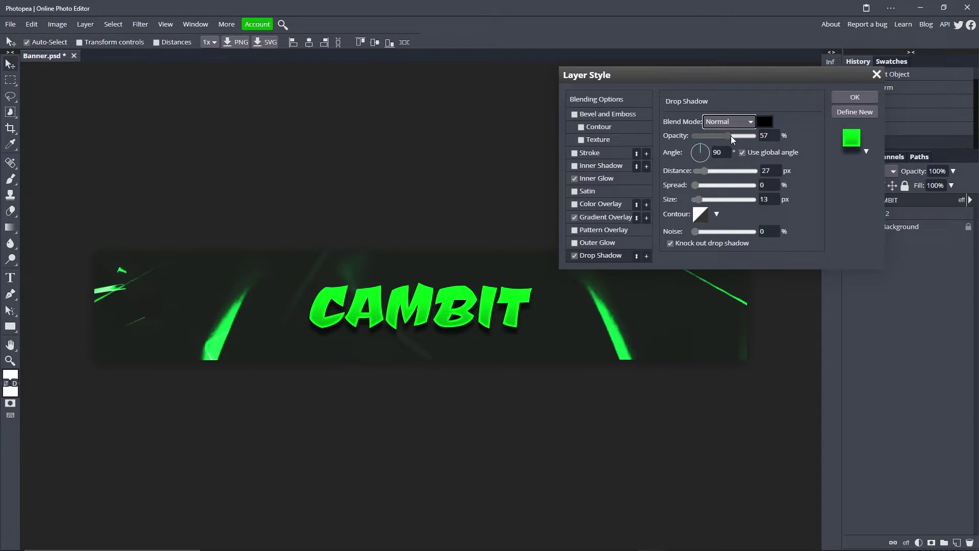
pyautogui.moveTo(728, 136); pyautogui.dragTo(757, 141)
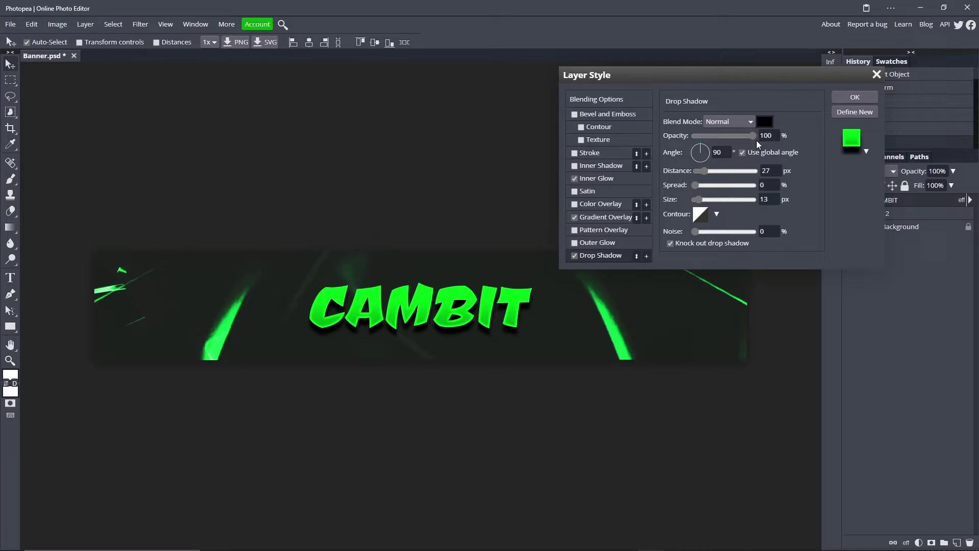
pyautogui.moveTo(700, 186); pyautogui.dragTo(779, 182)
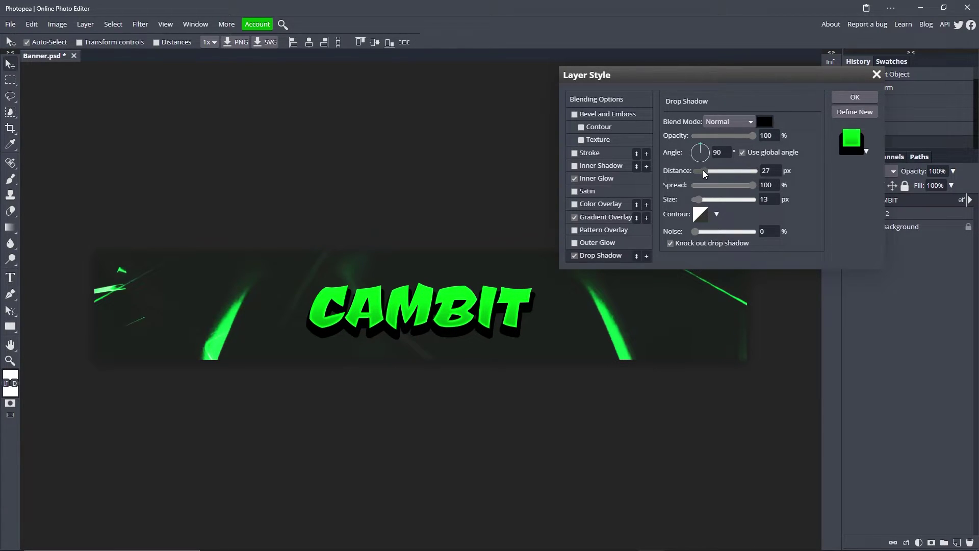
pyautogui.moveTo(703, 170); pyautogui.dragTo(702, 170)
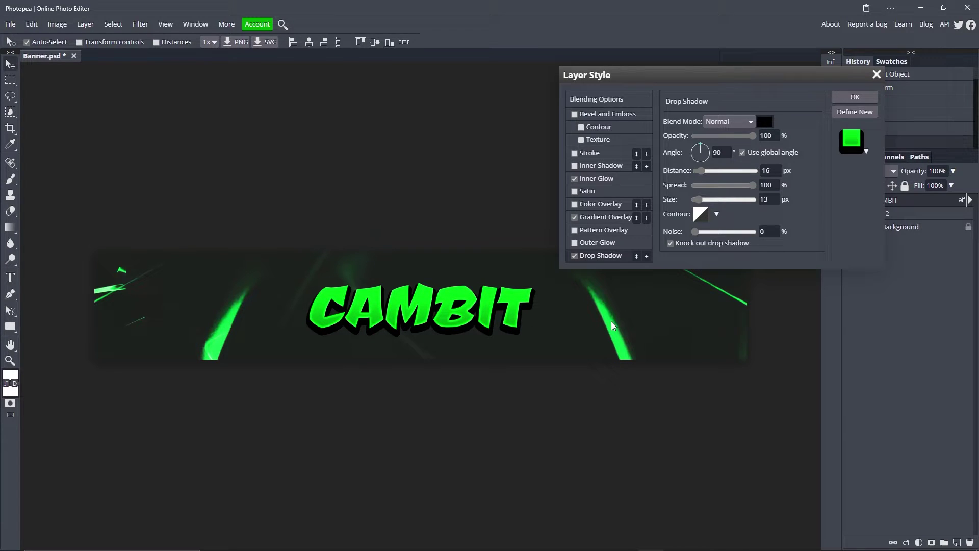
# Colour the drop shadow dark green 00780c and apply the layer style.
pyautogui.click(764, 122)
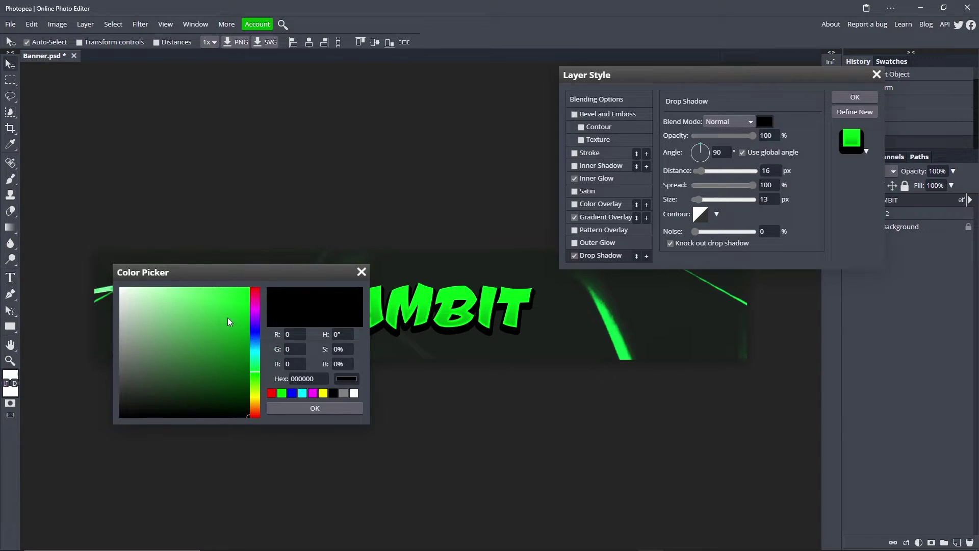
pyautogui.moveTo(228, 322)
pyautogui.mouseDown()
pyautogui.moveTo(249, 362)
pyautogui.moveTo(281, 365)
pyautogui.moveTo(285, 356)
pyautogui.mouseUp()
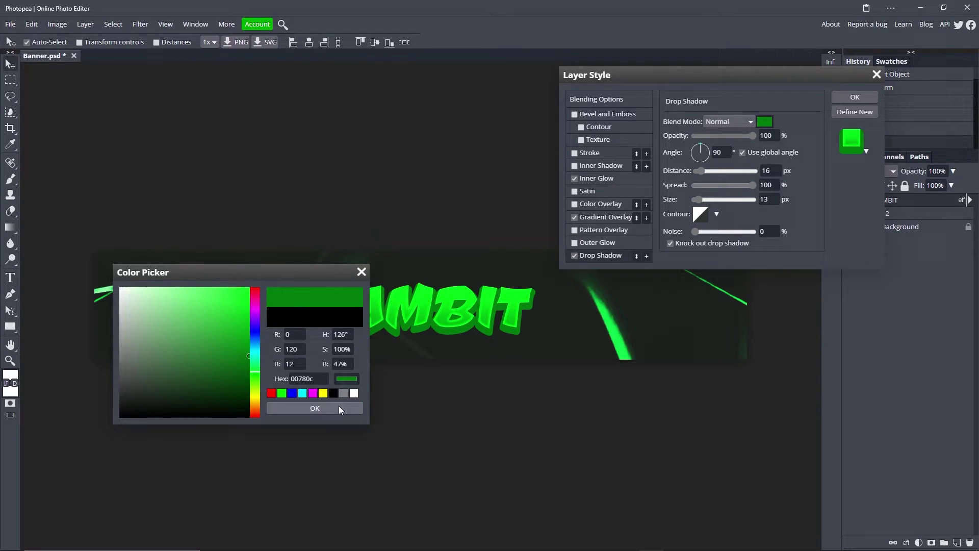
pyautogui.click(301, 408)
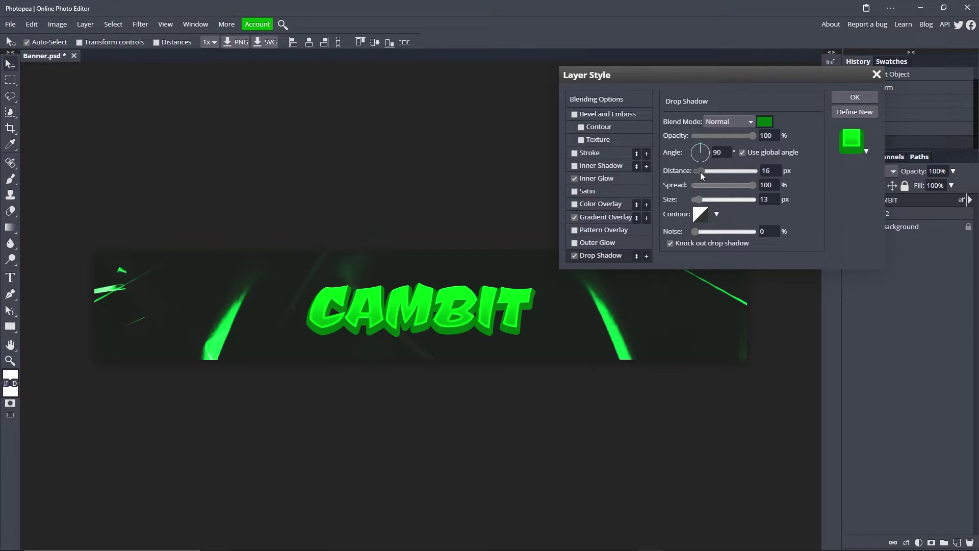
pyautogui.click(856, 97)
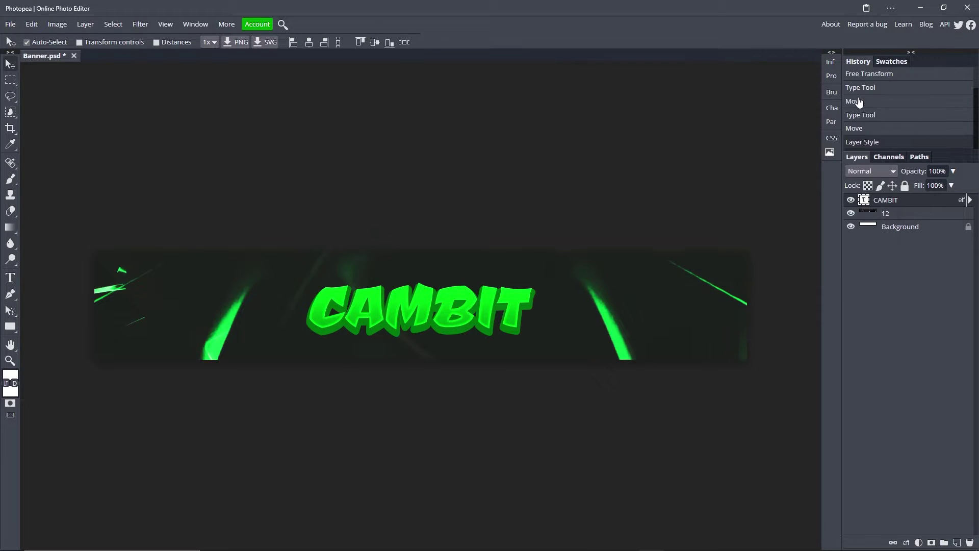
pyautogui.doubleClick(436, 309)
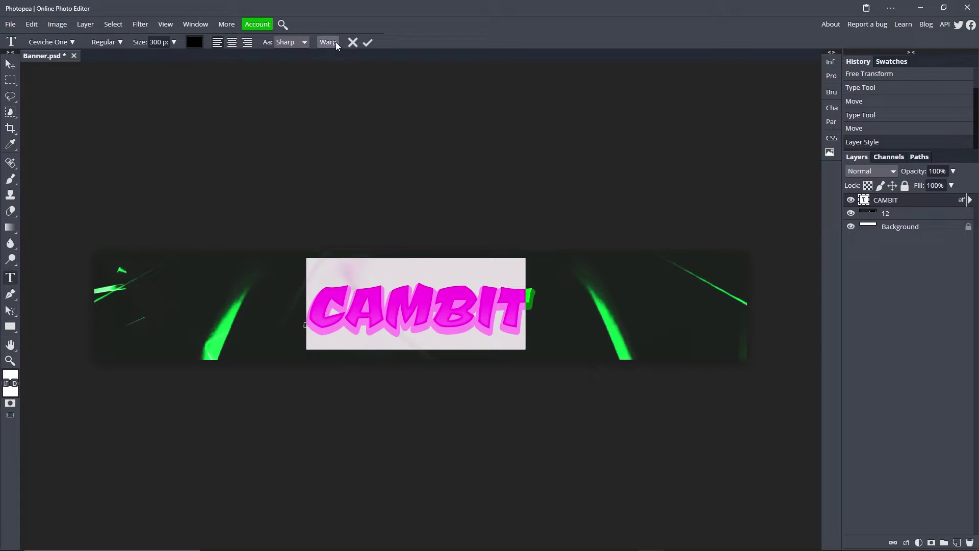
# Warp CAMBIT with Shell Lower at 20% bend, commit, and nudge it right.
pyautogui.click(329, 43)
pyautogui.click(139, 126)
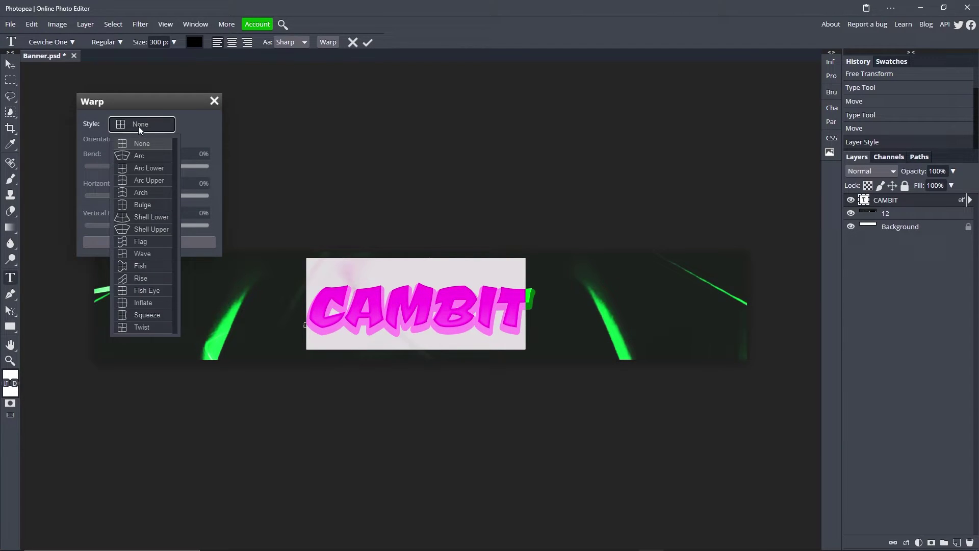
pyautogui.click(164, 217)
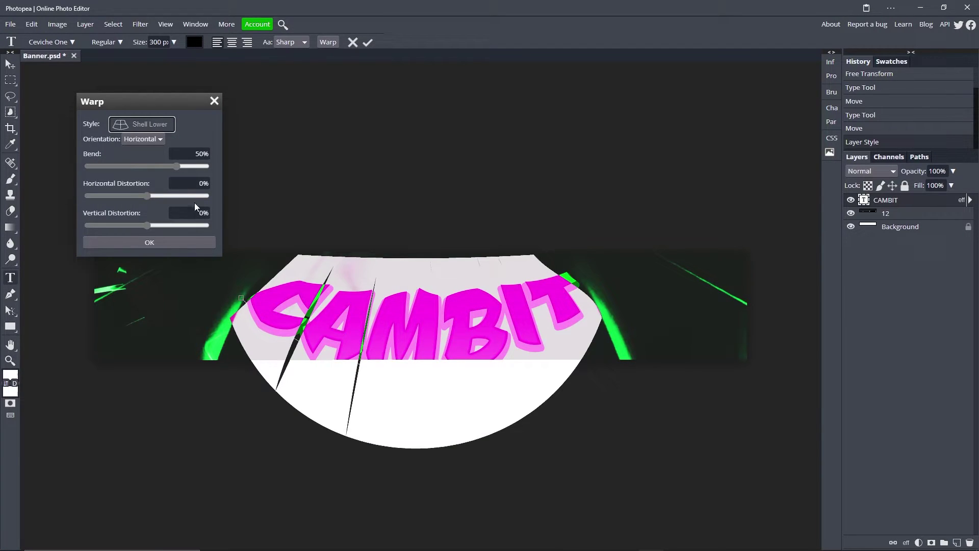
pyautogui.click(142, 124)
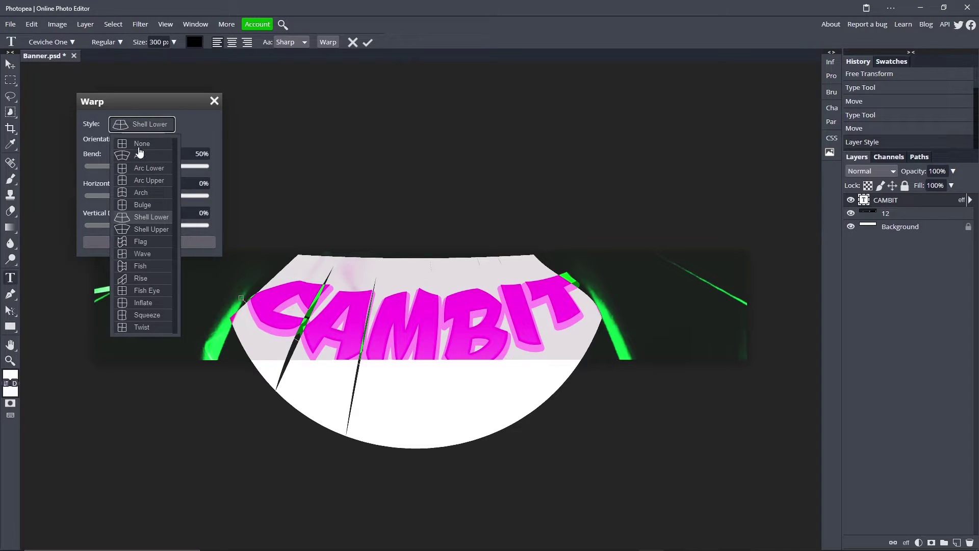
pyautogui.click(154, 219)
pyautogui.moveTo(172, 167); pyautogui.dragTo(158, 168)
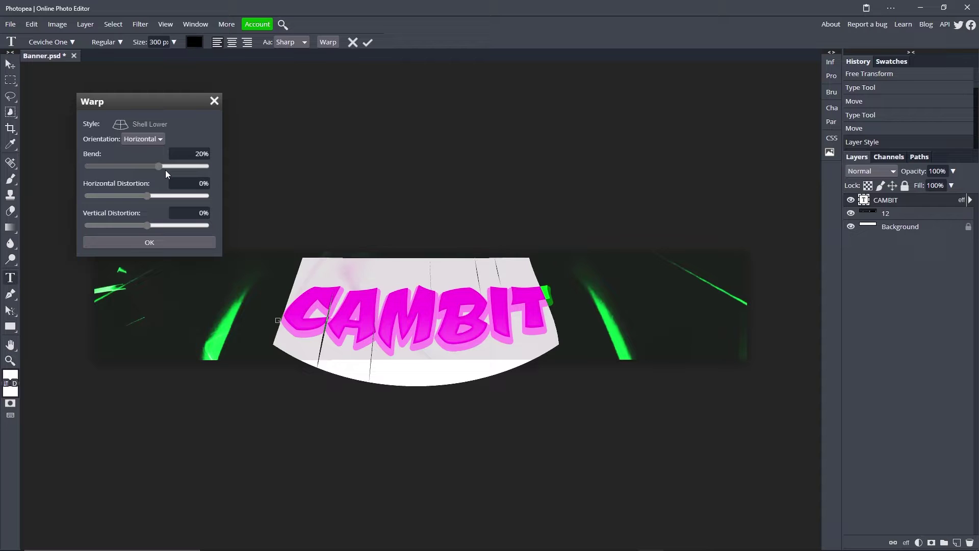
pyautogui.click(190, 242)
pyautogui.click(368, 42)
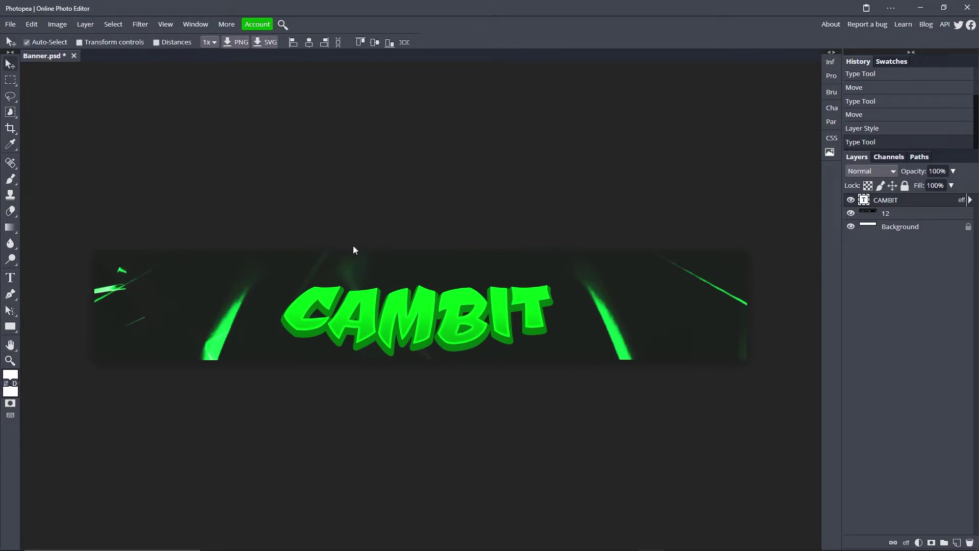
pyautogui.moveTo(429, 310); pyautogui.dragTo(434, 310)
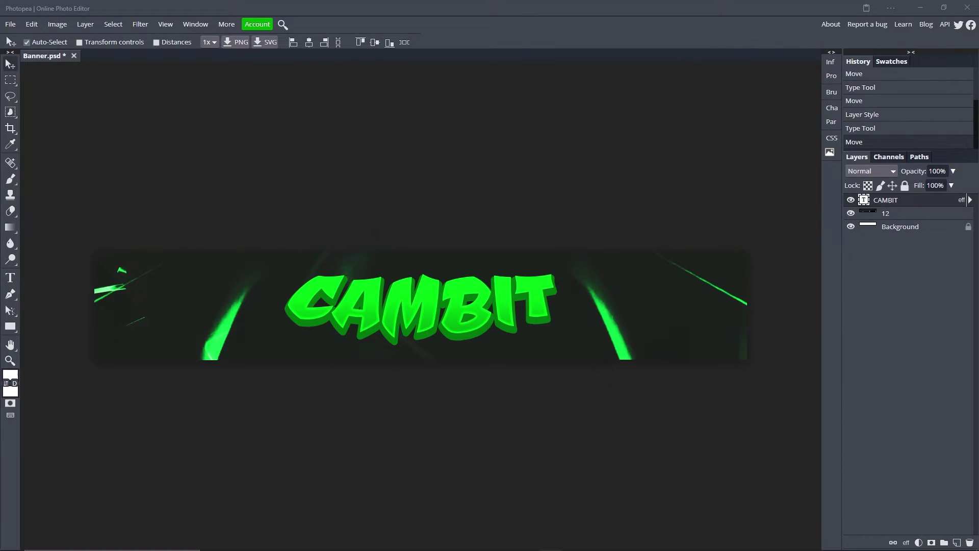
# Place the mixo-4 particle image, scale it over the whole banner, and blend it in Screen mode.
pyautogui.moveTo(347, 283); pyautogui.dragTo(377, 289)
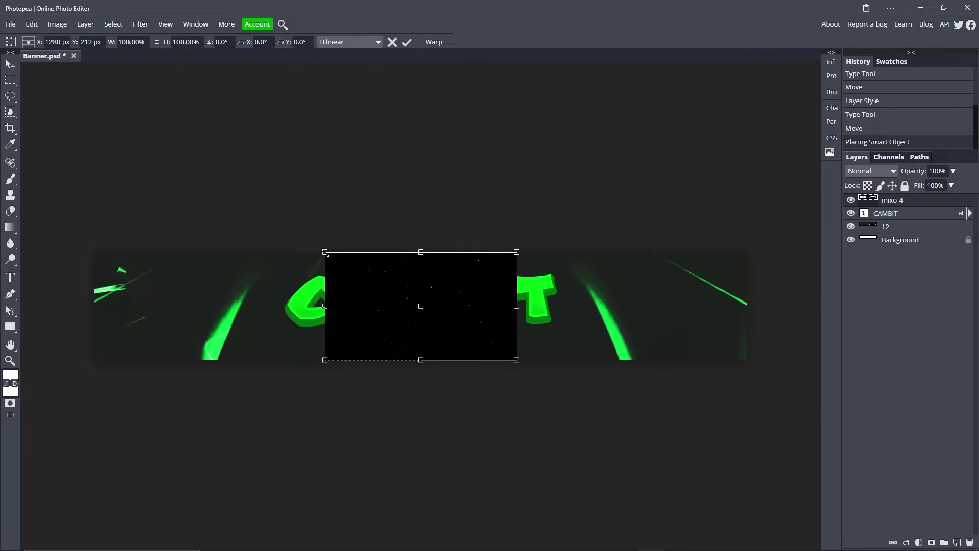
pyautogui.moveTo(325, 252); pyautogui.dragTo(89, 169)
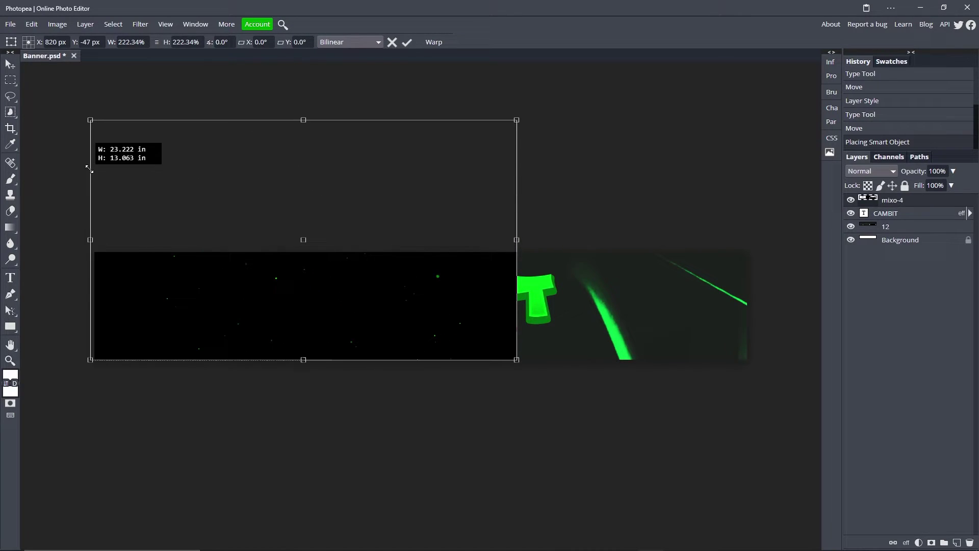
pyautogui.moveTo(516, 360); pyautogui.dragTo(754, 469)
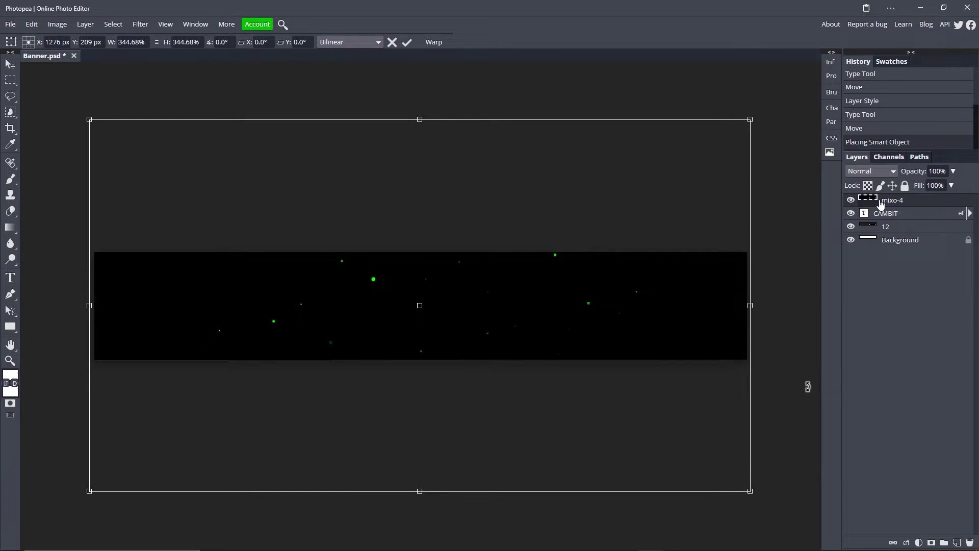
pyautogui.click(871, 171)
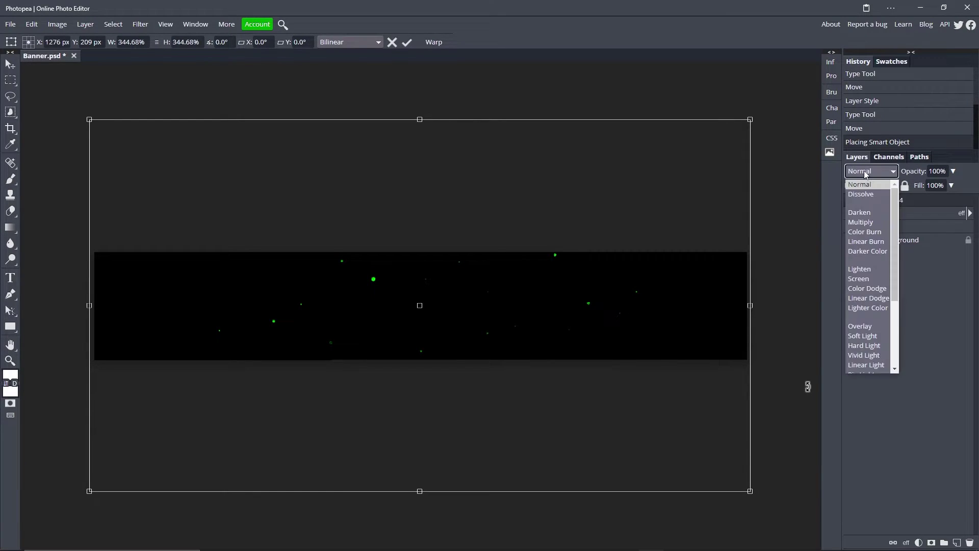
pyautogui.click(860, 280)
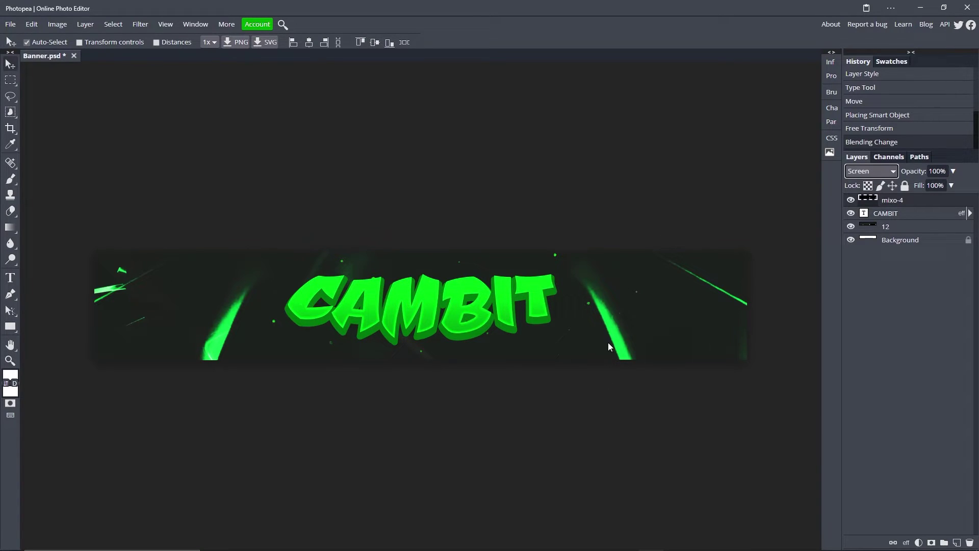
# Apply an 8 px, 0° Motion Blur to the mixo-4 layer.
pyautogui.click(906, 205)
pyautogui.click(139, 26)
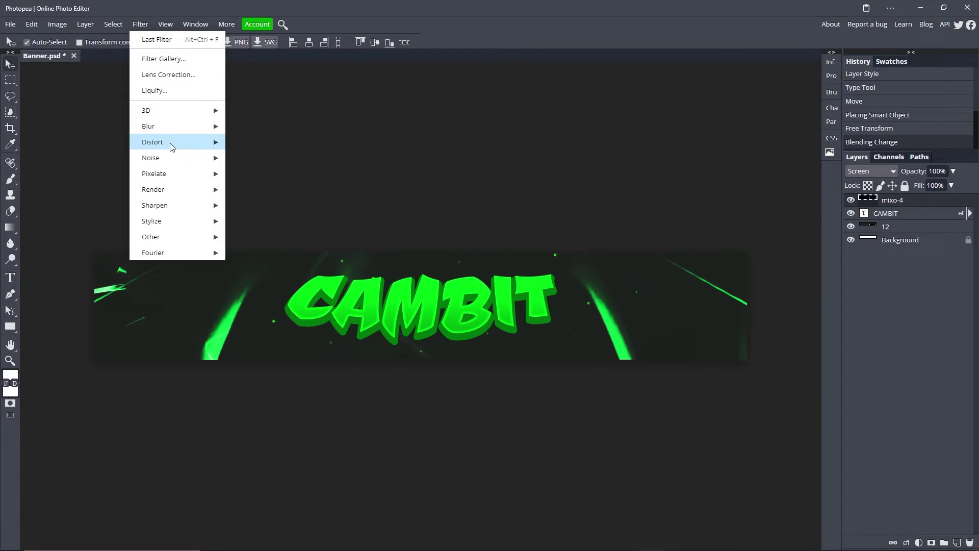
pyautogui.moveTo(160, 132)
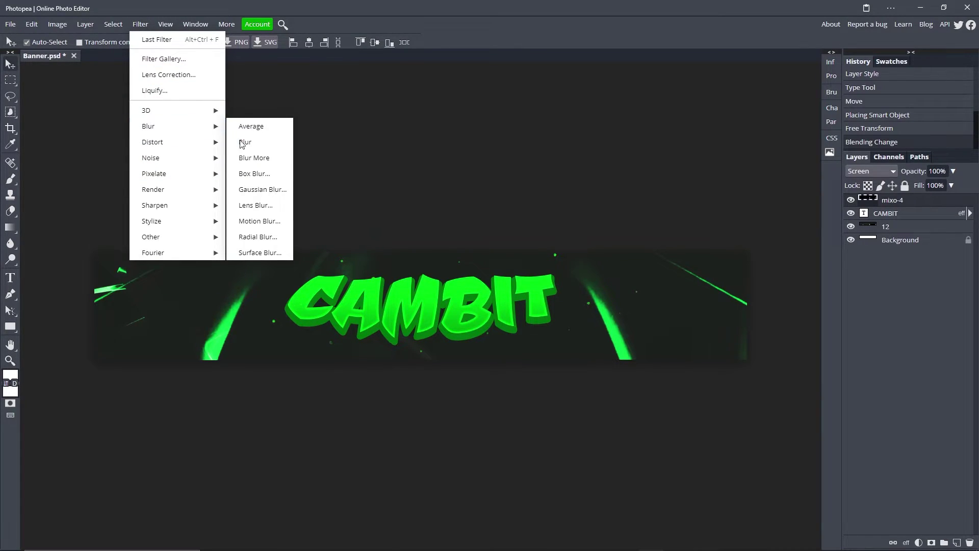
pyautogui.click(258, 221)
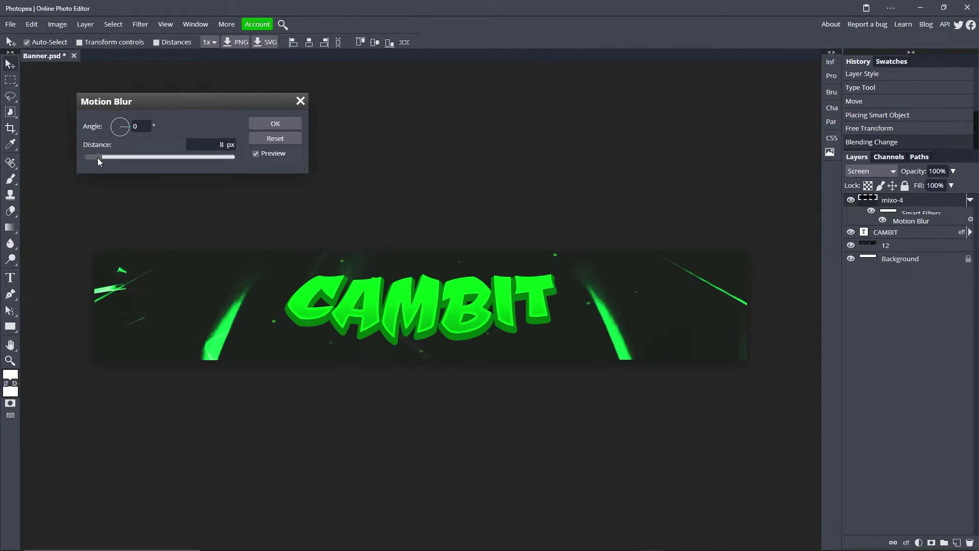
pyautogui.click(283, 124)
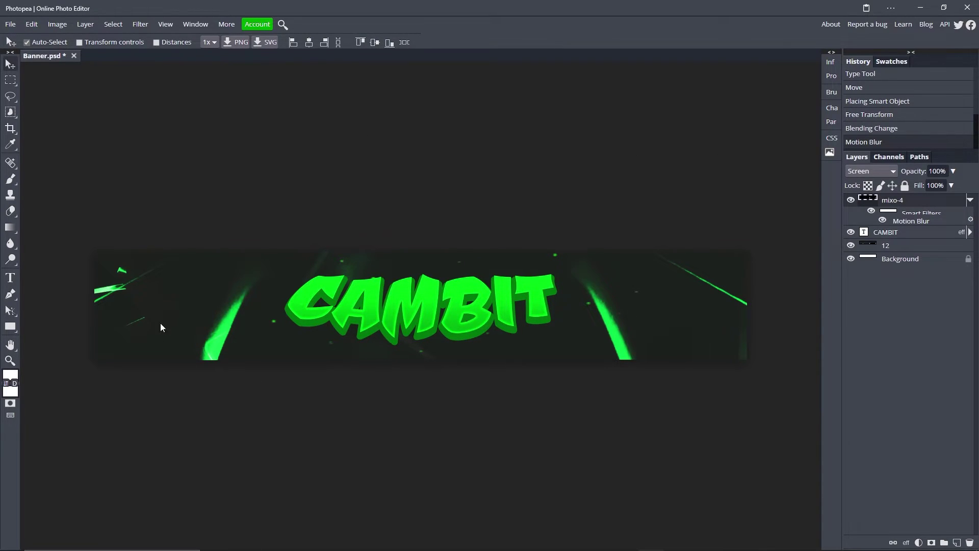
# Apply a 0.3 px Gaussian Blur to streak background layer 12.
pyautogui.click(925, 248)
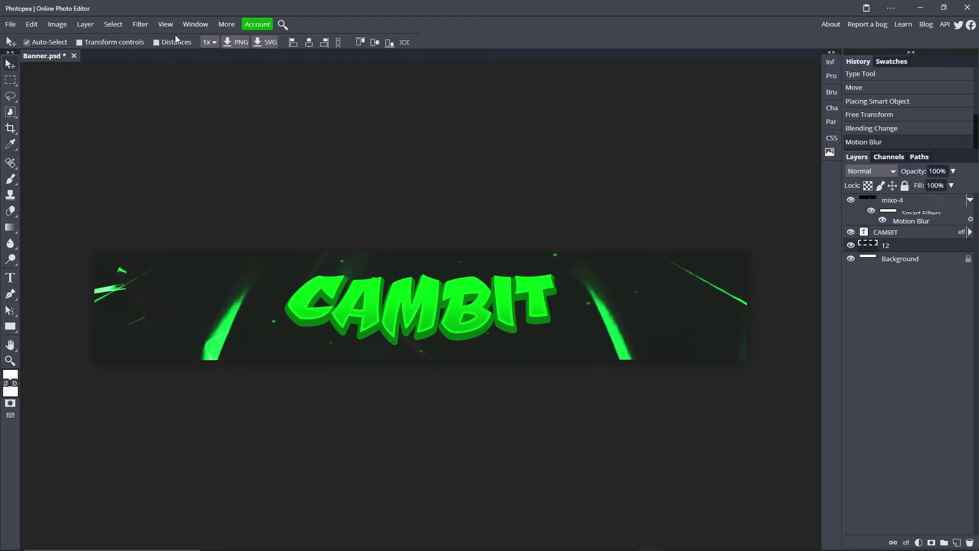
pyautogui.click(139, 25)
pyautogui.moveTo(171, 124)
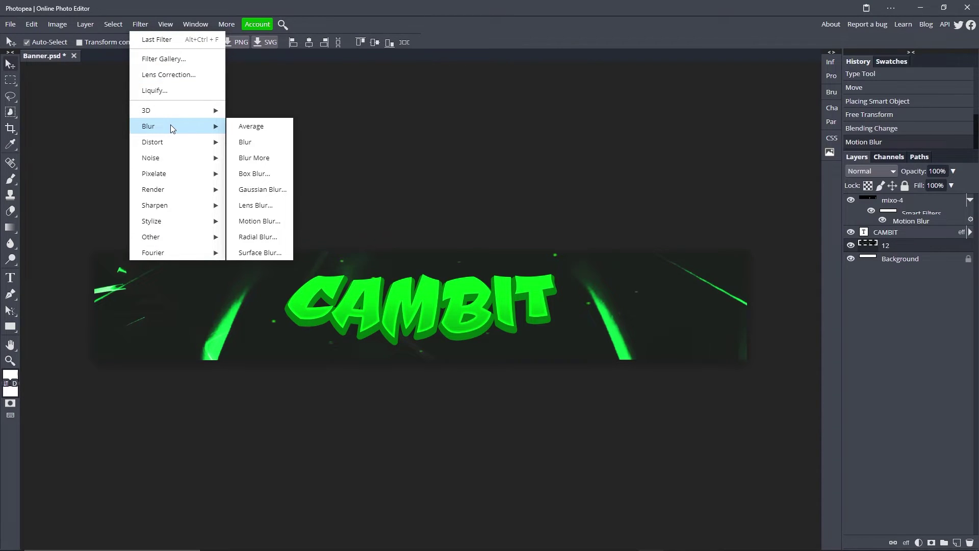
pyautogui.click(289, 190)
pyautogui.click(93, 136)
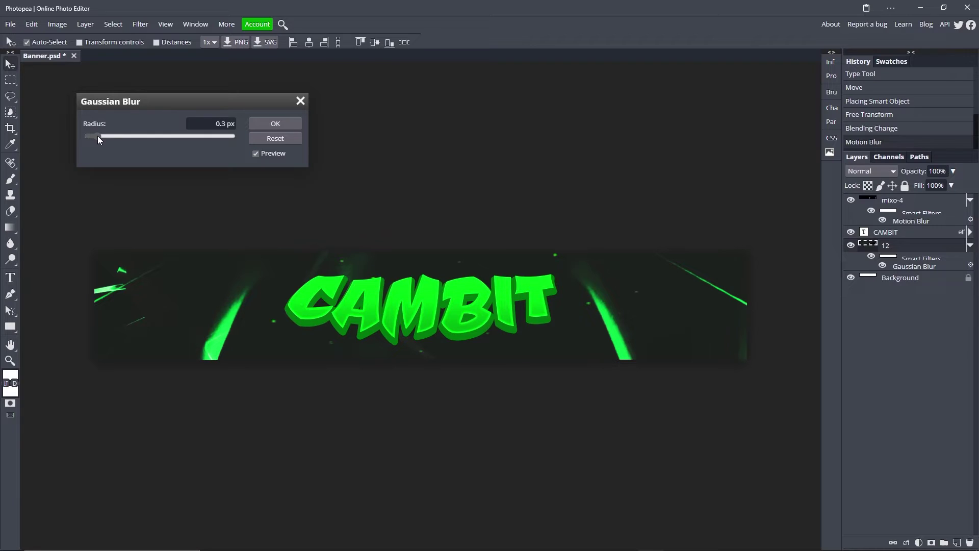
pyautogui.click(276, 125)
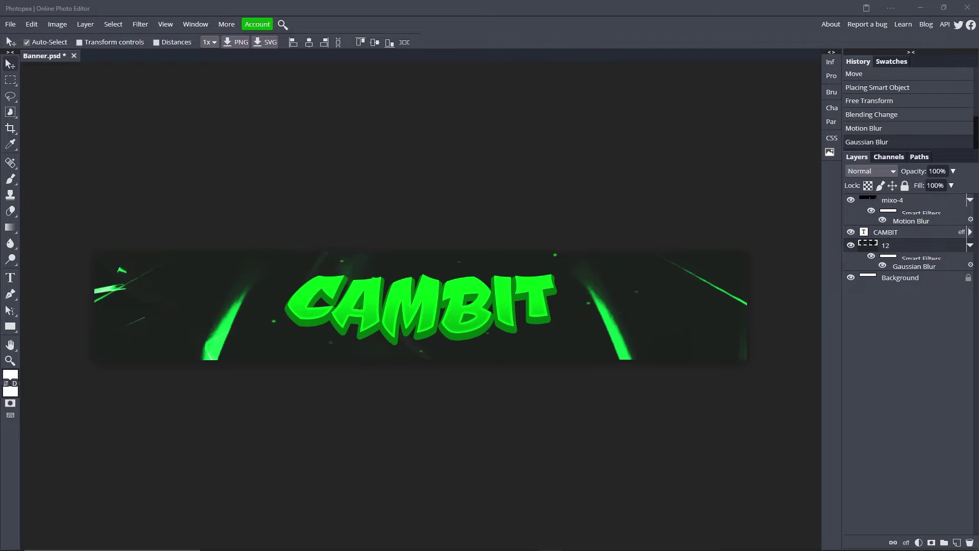
# Enlarge the purple overlay layer 2 and place it over the banner's left end.
pyautogui.moveTo(1, 281); pyautogui.dragTo(226, 307)
pyautogui.moveTo(382, 262)
pyautogui.mouseDown()
pyautogui.moveTo(258, 253)
pyautogui.moveTo(378, 267)
pyautogui.mouseUp()
pyautogui.moveTo(312, 255); pyautogui.dragTo(271, 234)
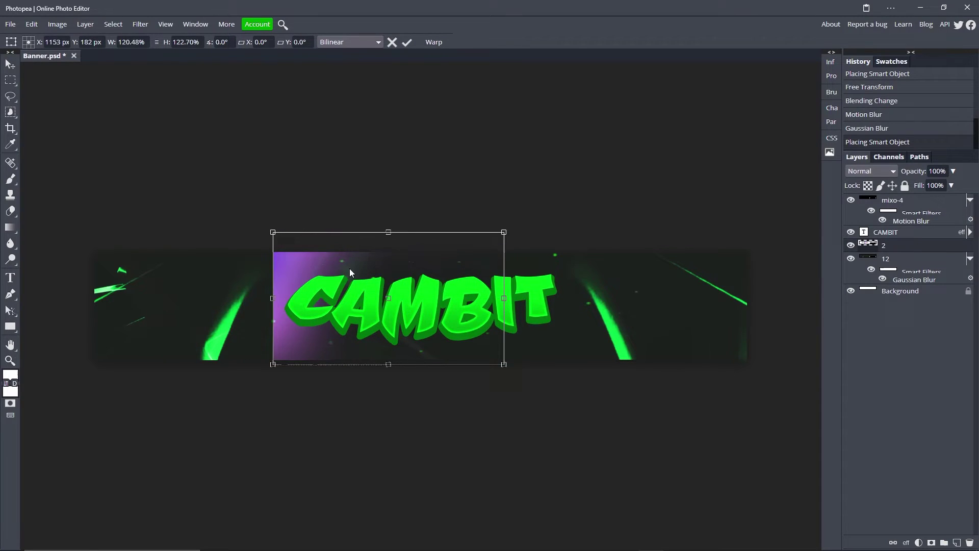
pyautogui.moveTo(349, 270); pyautogui.dragTo(138, 280)
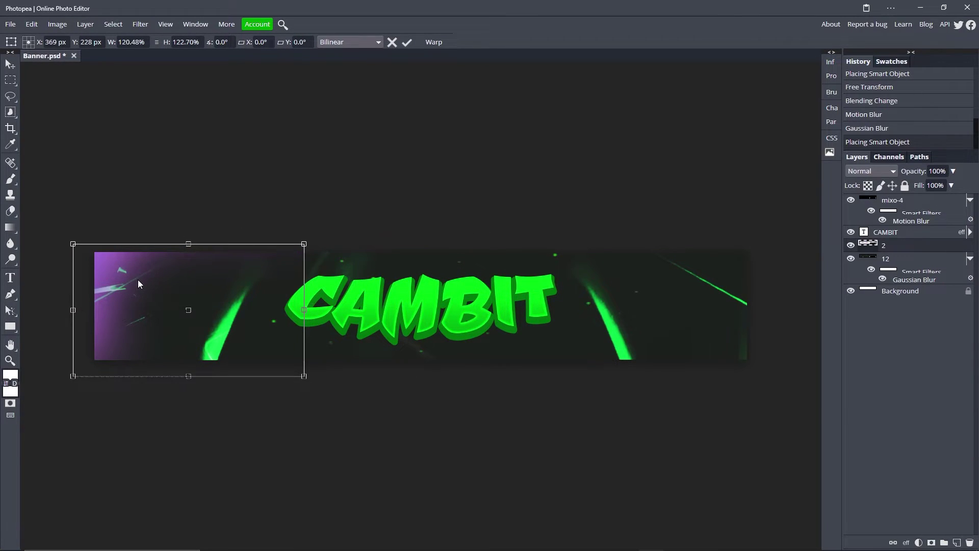
pyautogui.click(408, 44)
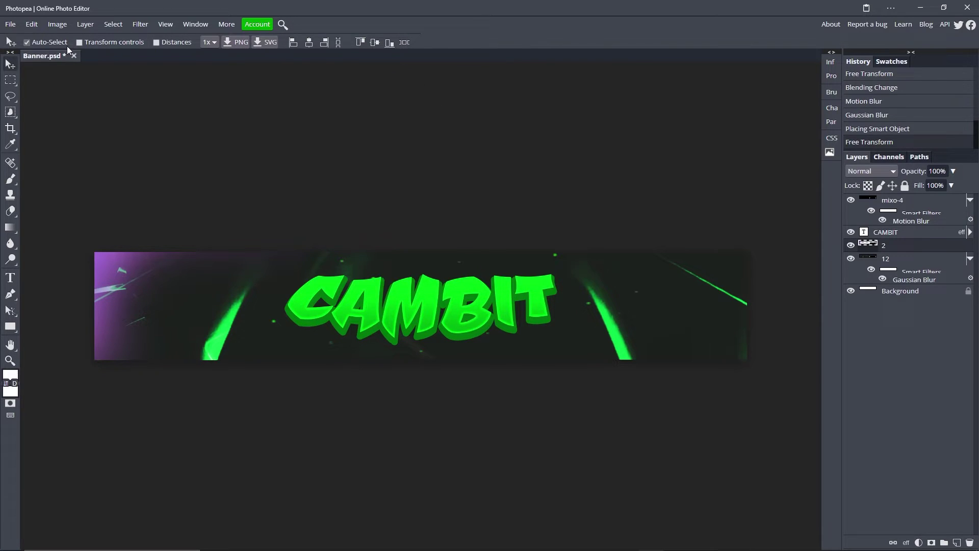
# Recolour the overlay with Hue/Saturation: hue 180, saturation 100, lightness -15.
pyautogui.click(60, 28)
pyautogui.moveTo(61, 38)
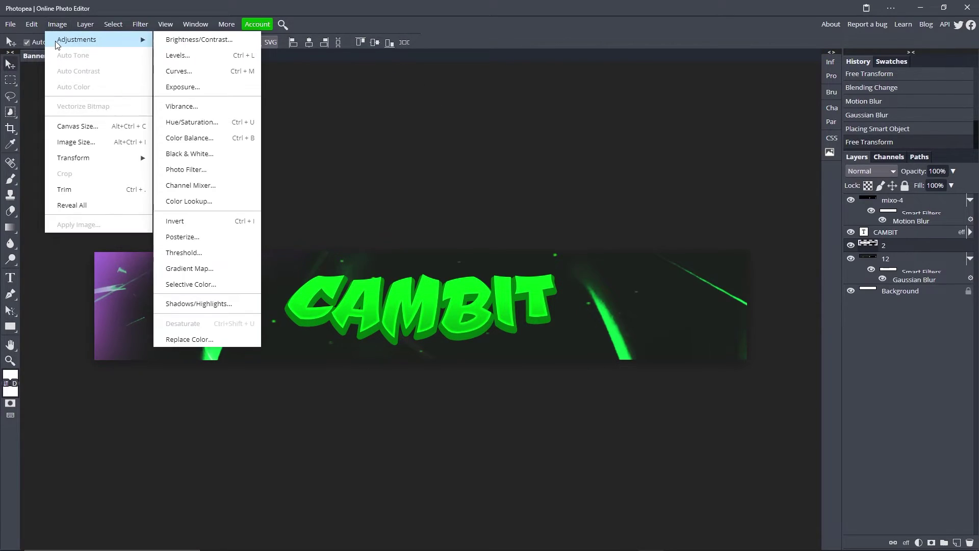
pyautogui.click(228, 123)
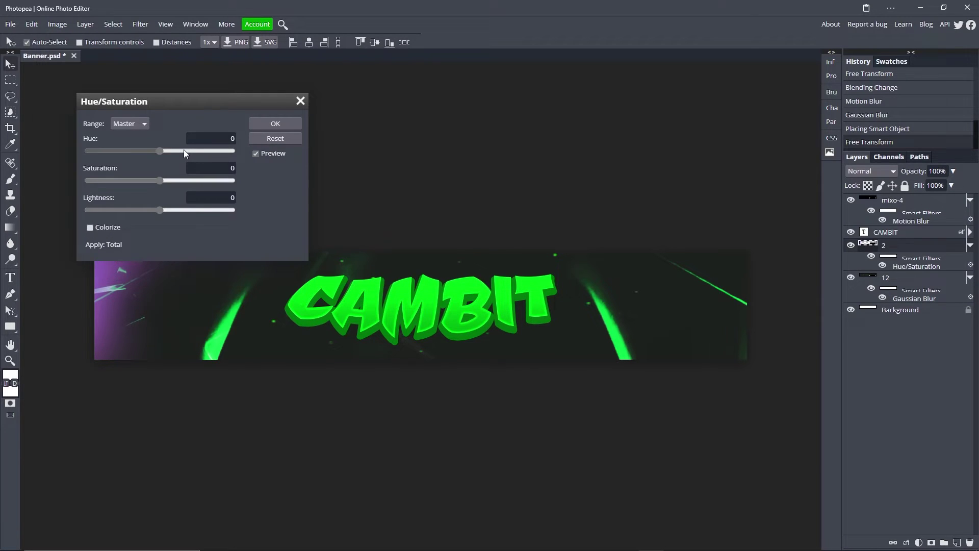
pyautogui.moveTo(181, 151); pyautogui.dragTo(218, 152)
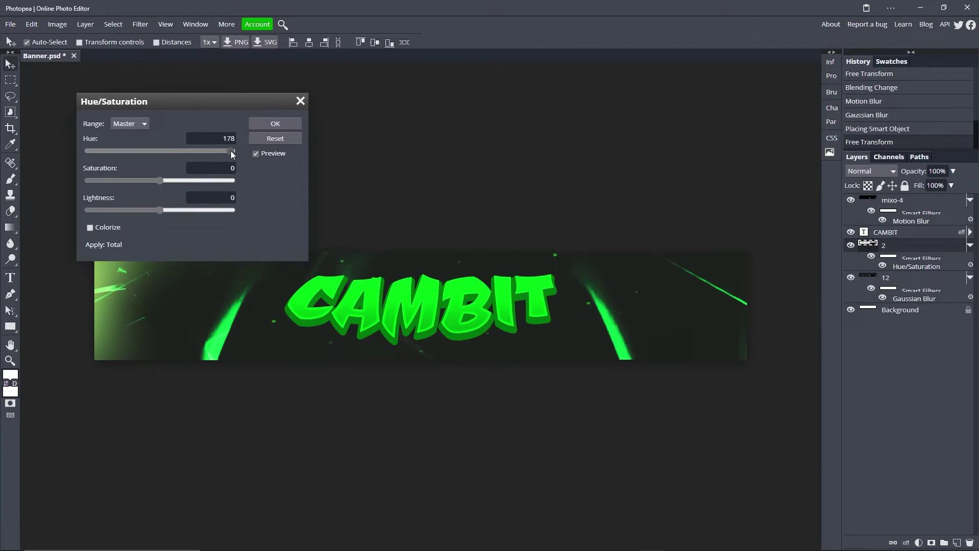
pyautogui.moveTo(165, 183); pyautogui.dragTo(396, 193)
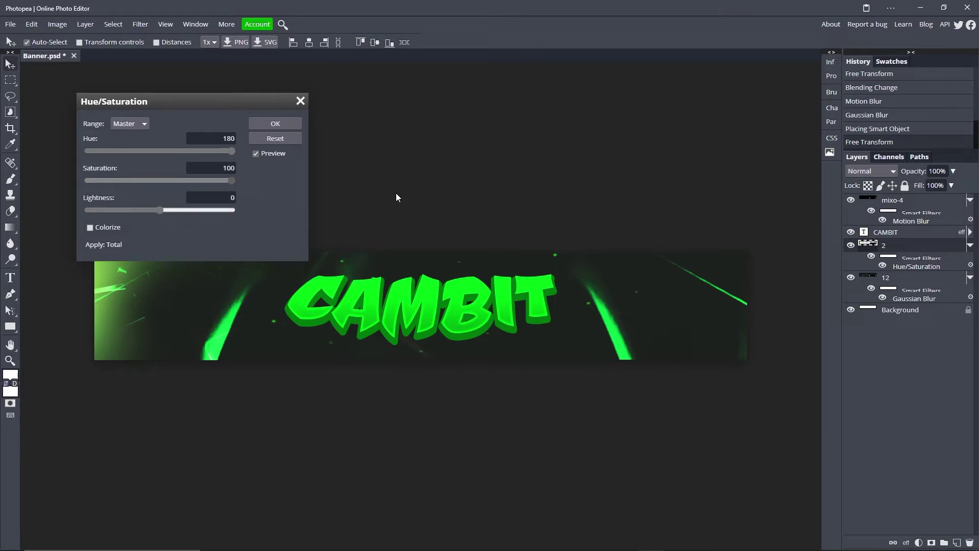
pyautogui.moveTo(160, 209); pyautogui.dragTo(149, 209)
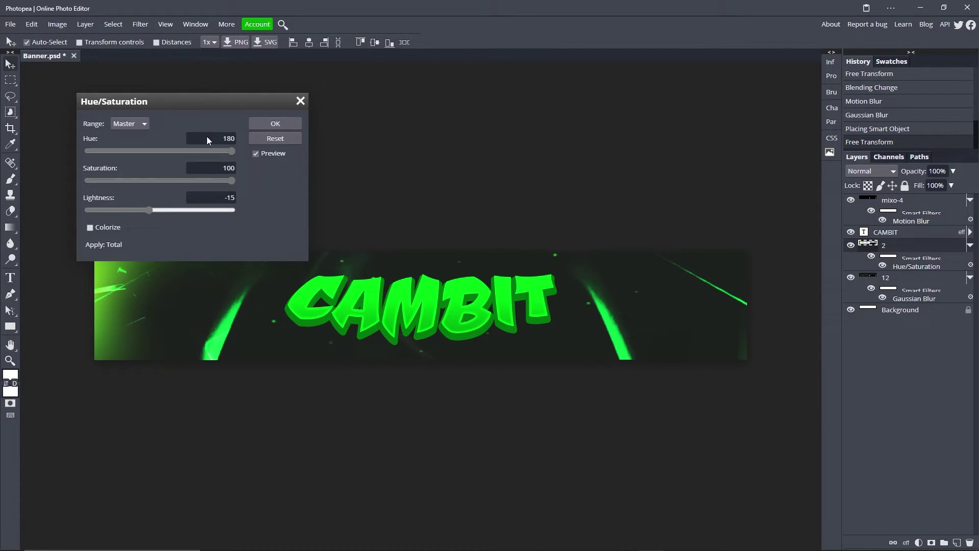
pyautogui.click(280, 124)
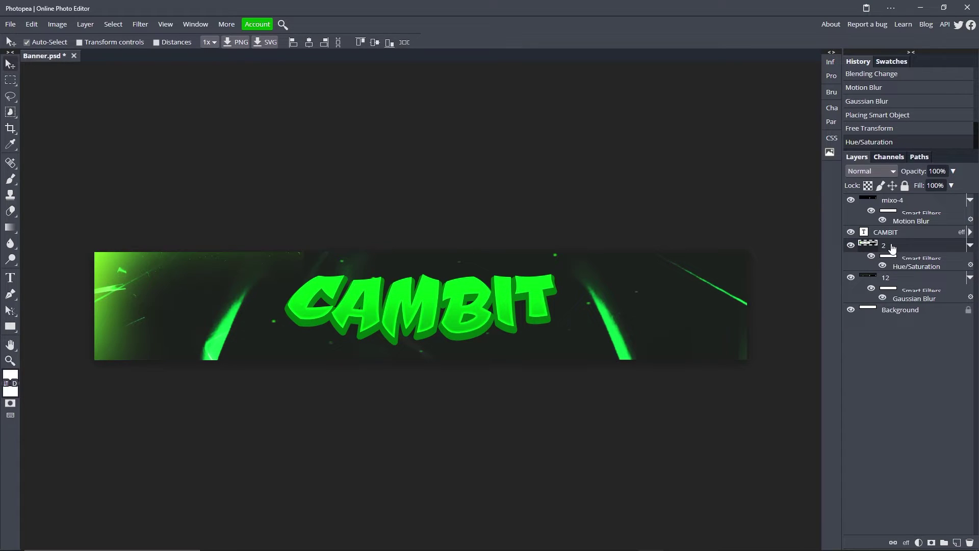
# Duplicate layer 2, flip the copy horizontally and vertically, and move it to the right end.
pyautogui.moveTo(886, 245); pyautogui.dragTo(886, 245)
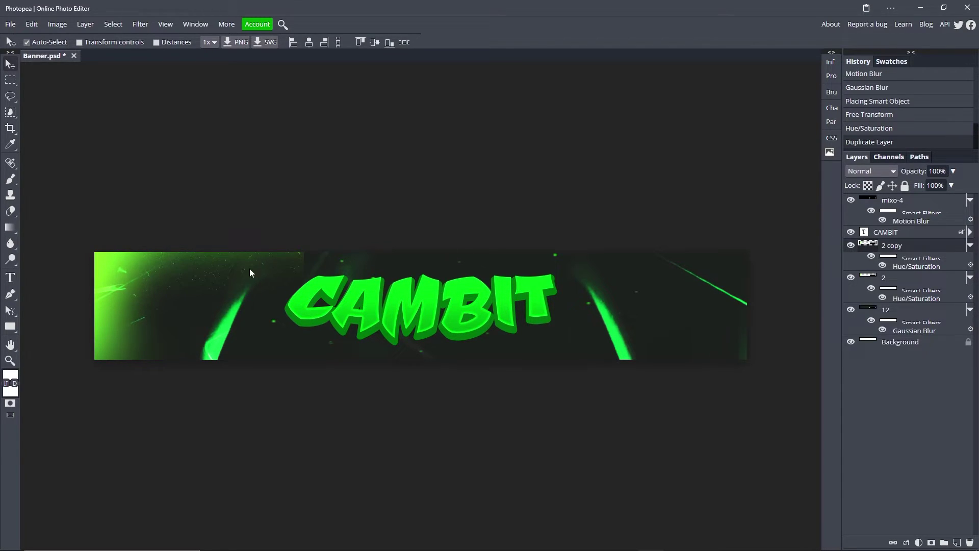
pyautogui.click(31, 24)
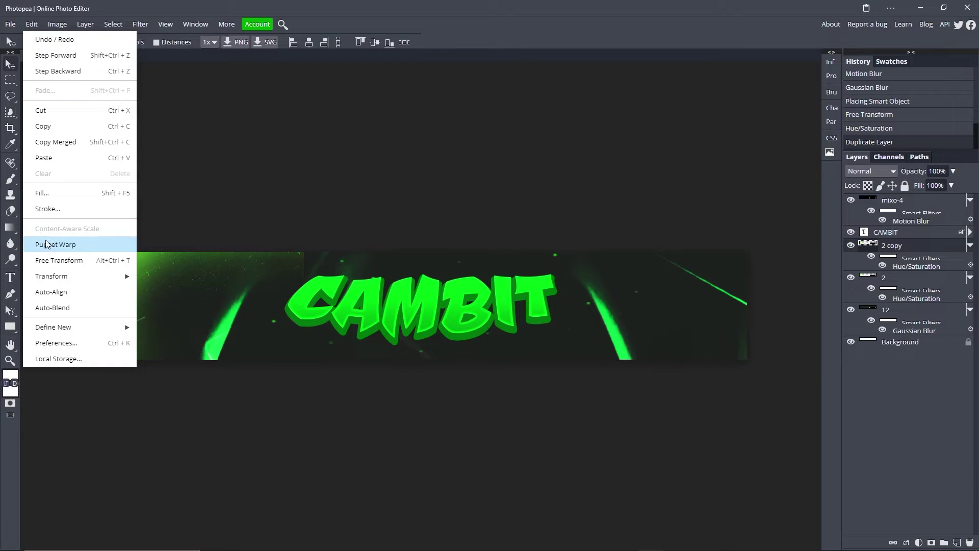
pyautogui.click(10, 24)
pyautogui.moveTo(32, 24)
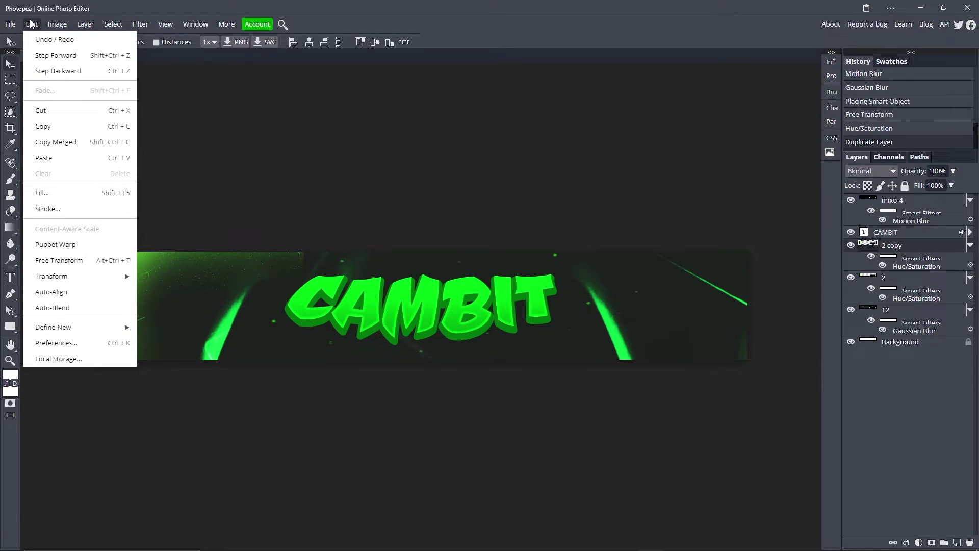
pyautogui.click(76, 260)
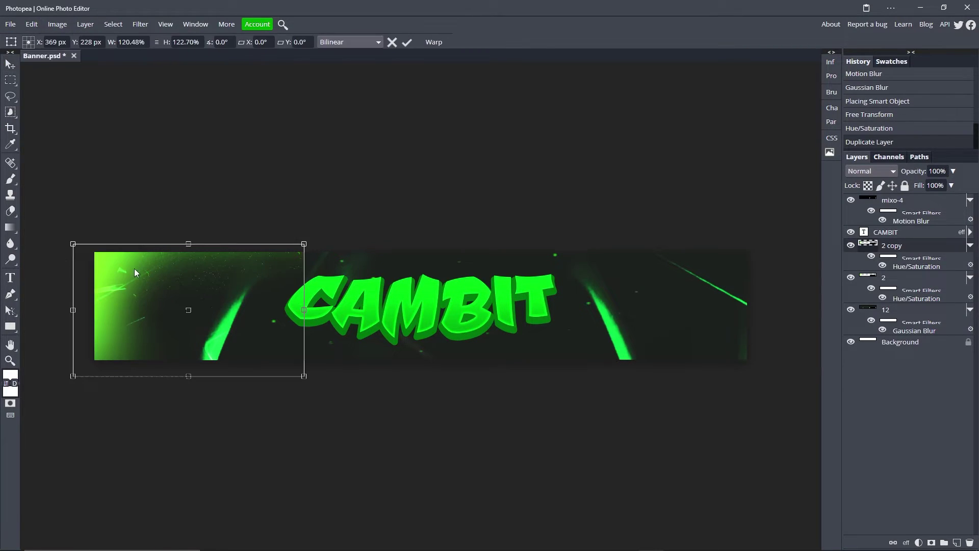
pyautogui.rightClick(130, 292)
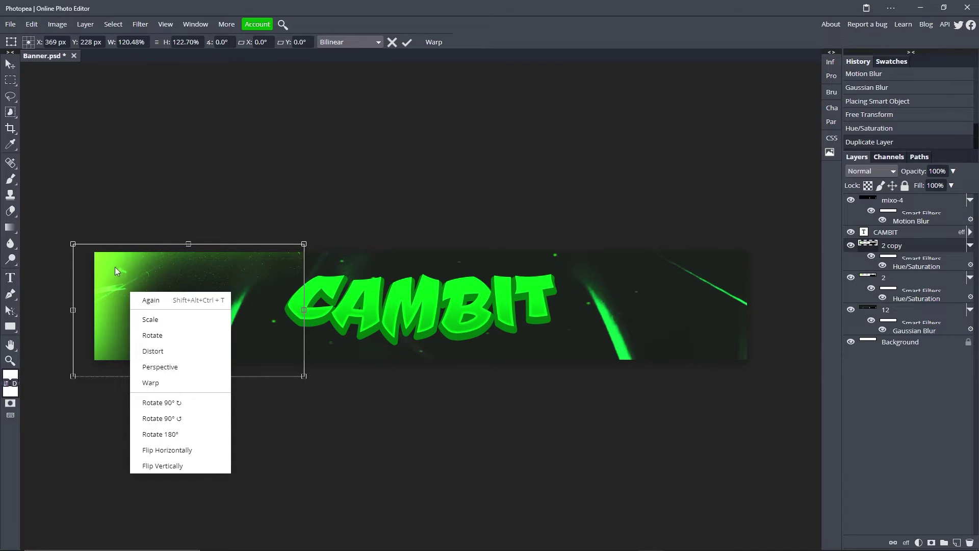
pyautogui.click(179, 450)
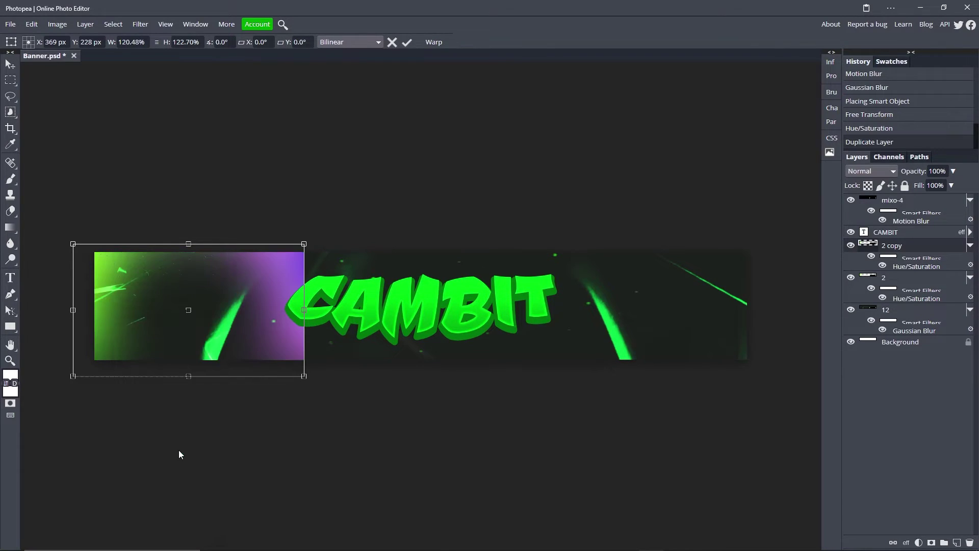
pyautogui.rightClick(220, 279)
pyautogui.click(245, 452)
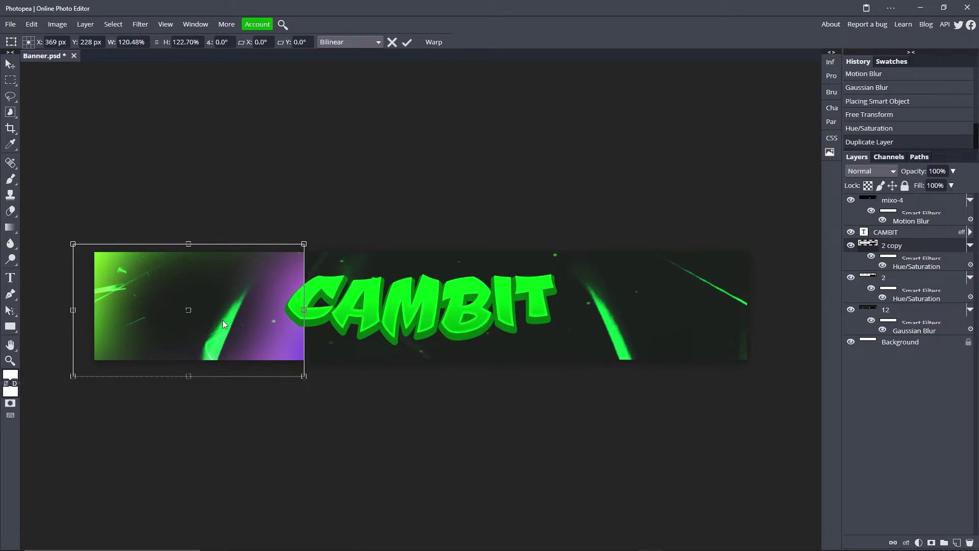
pyautogui.moveTo(223, 320); pyautogui.dragTo(687, 331)
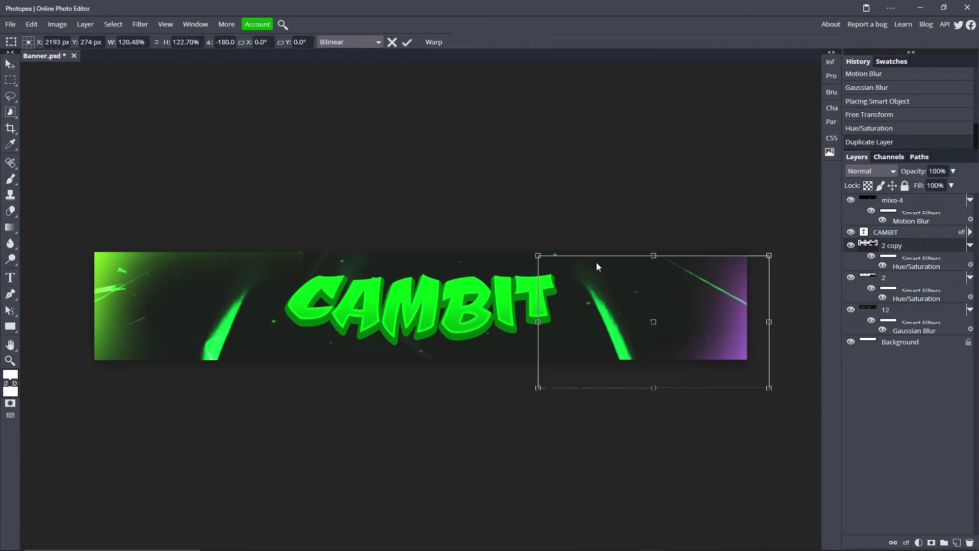
pyautogui.click(407, 45)
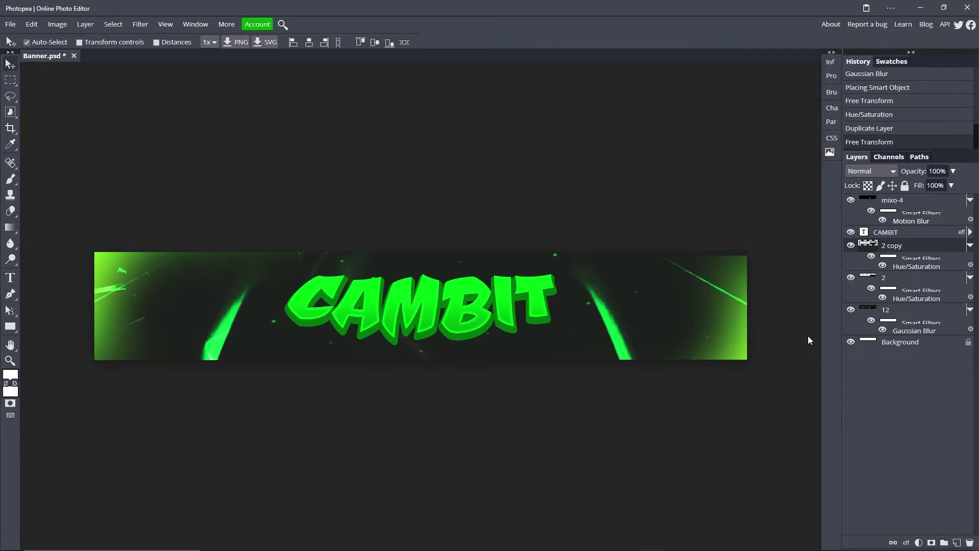
# Add a new empty Layer 1 above the mixo-4 layer.
pyautogui.click(903, 201)
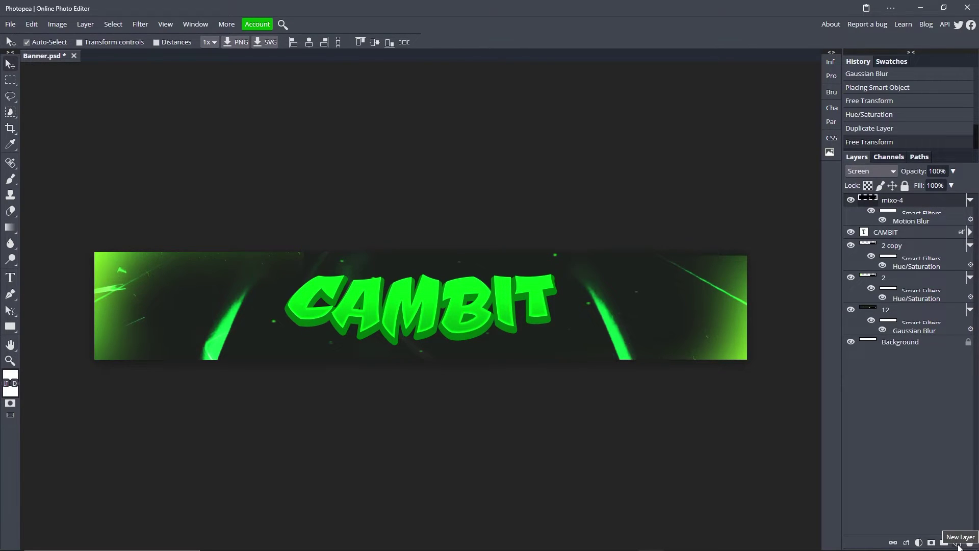
pyautogui.click(958, 543)
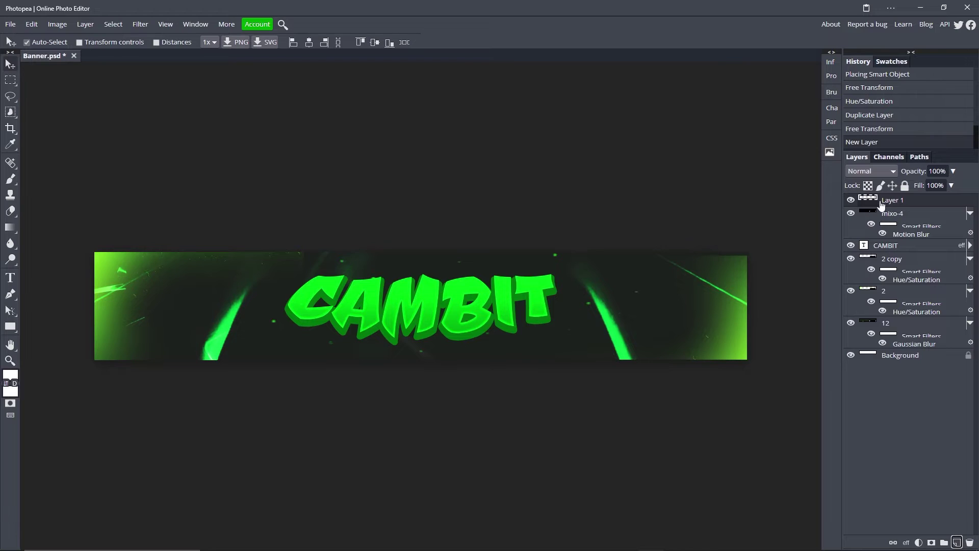
pyautogui.click(878, 170)
# Set Layer 1 to Color Dodge and load a soft 0%-hardness brush at 1000 px.
pyautogui.click(878, 280)
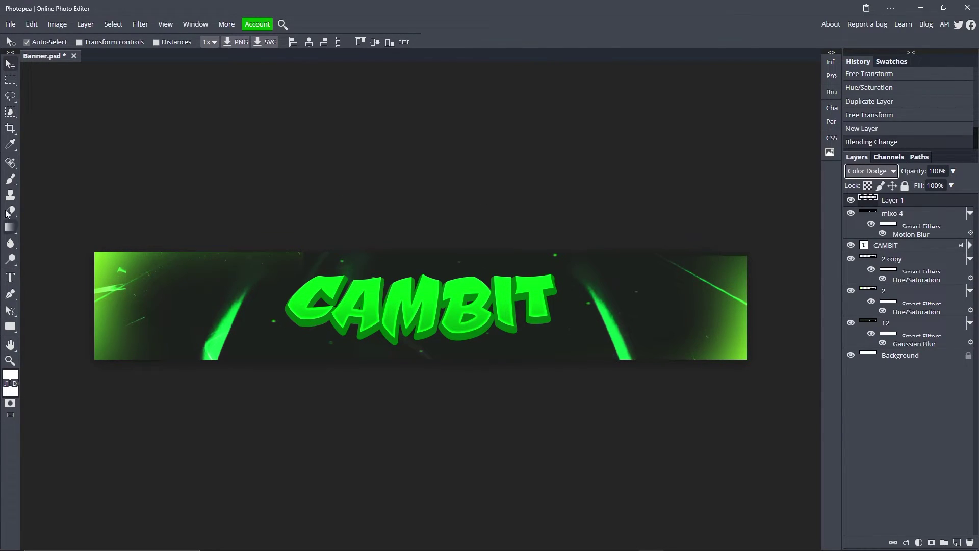
pyautogui.click(6, 180)
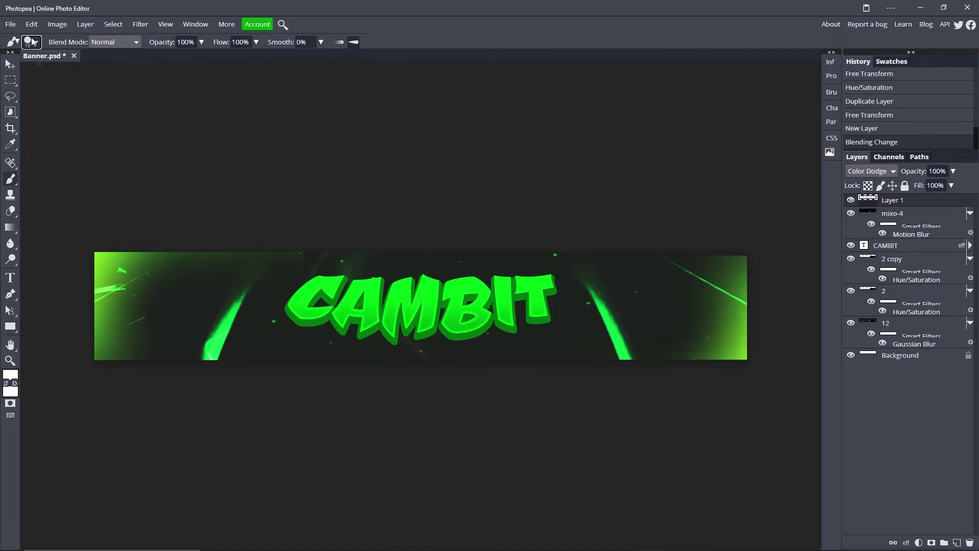
pyautogui.click(32, 42)
pyautogui.moveTo(54, 74); pyautogui.dragTo(142, 72)
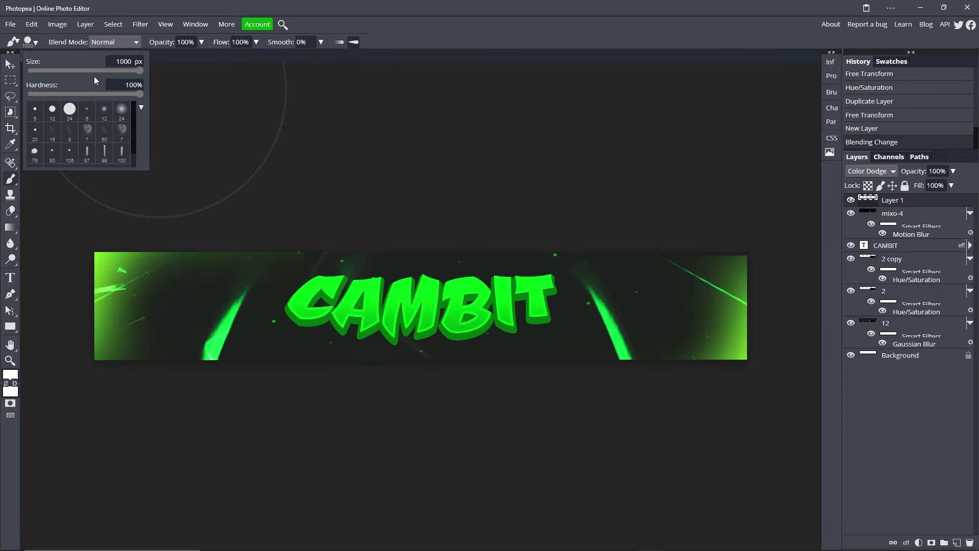
pyautogui.click(117, 118)
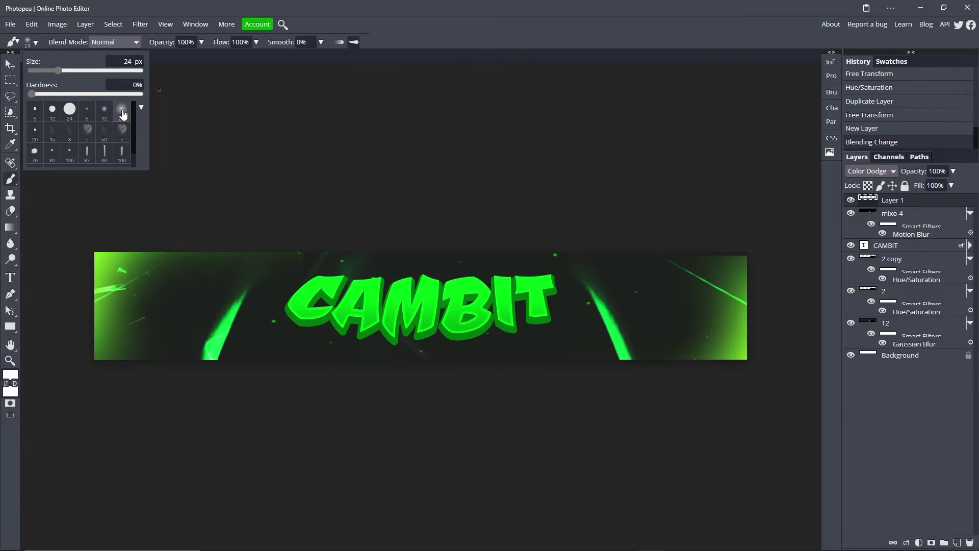
pyautogui.moveTo(58, 71); pyautogui.dragTo(204, 71)
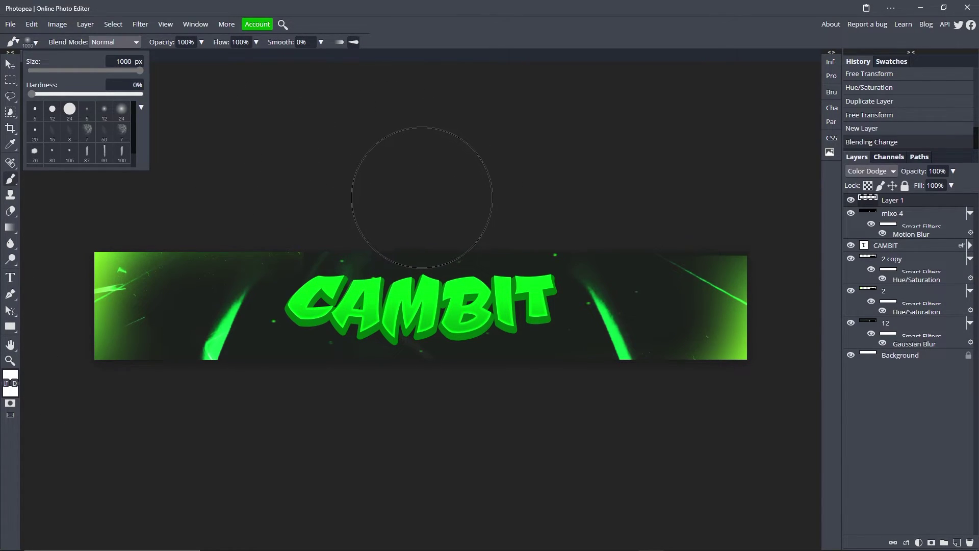
# Paint a soft white glow above CAMBIT, then a bright green glow at the top centre.
pyautogui.click(421, 188)
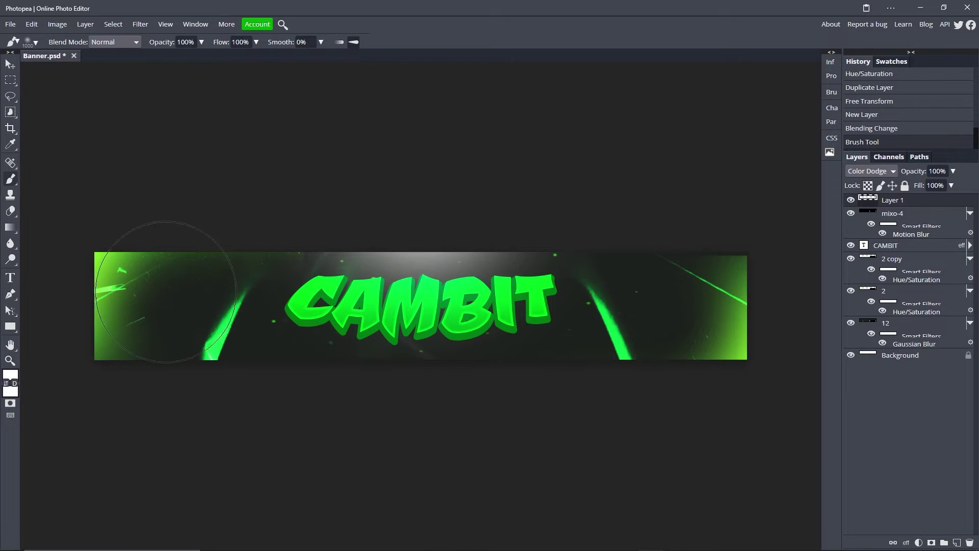
pyautogui.click(10, 378)
pyautogui.moveTo(161, 347); pyautogui.dragTo(380, 250)
pyautogui.click(332, 409)
pyautogui.click(418, 190)
pyautogui.hotkey('ctrl', 'shift', 'z')
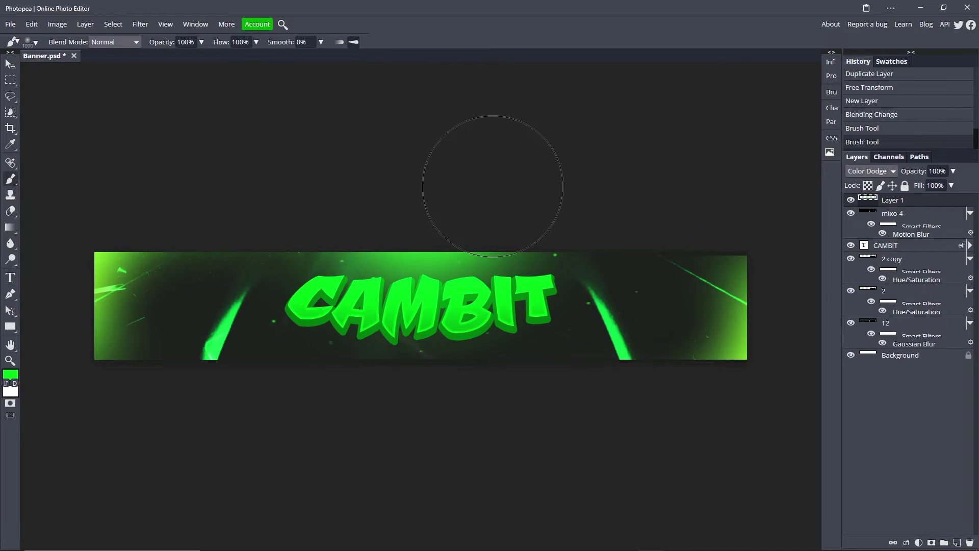
# Brighten the glow above CAMBIT with more white, then return to the Move tool.
pyautogui.click(10, 375)
pyautogui.click(123, 287)
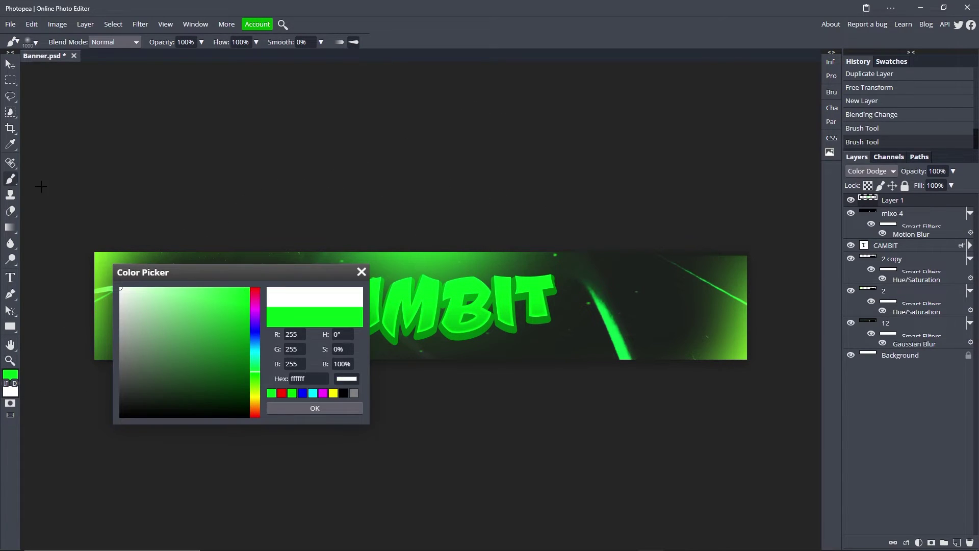
pyautogui.click(327, 408)
pyautogui.moveTo(444, 170); pyautogui.dragTo(405, 149)
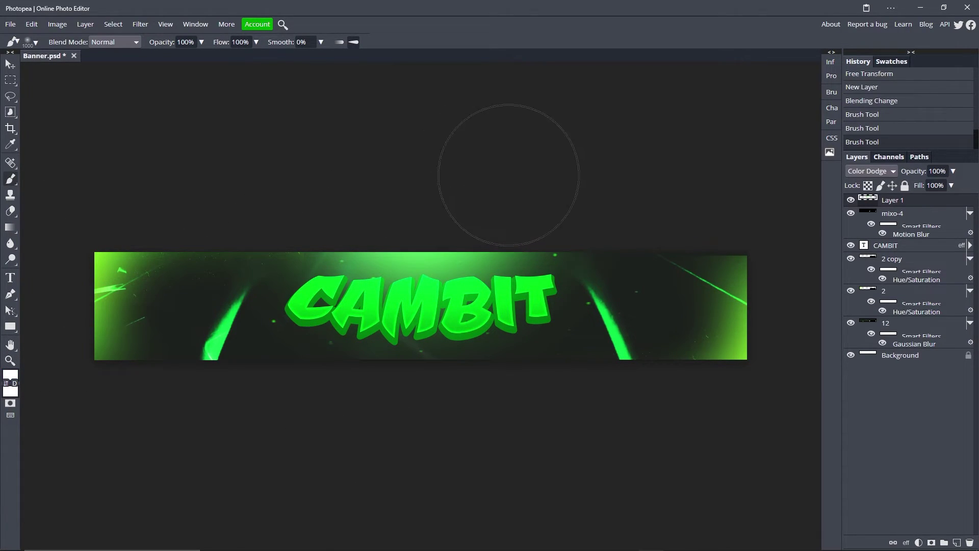
pyautogui.press('v')
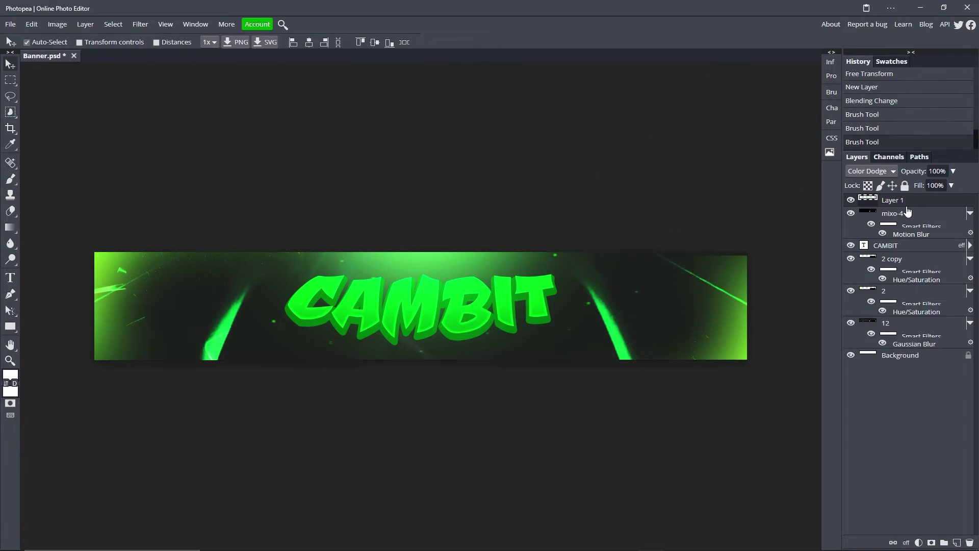
# Add a Brightness/Contrast adjustment layer with brightness -20 and contrast 15.
pyautogui.click(918, 544)
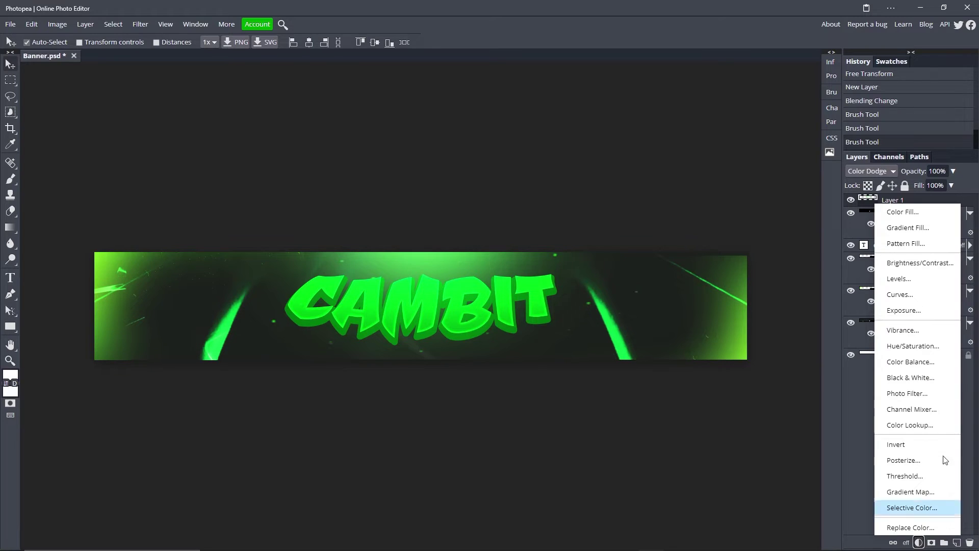
pyautogui.click(913, 261)
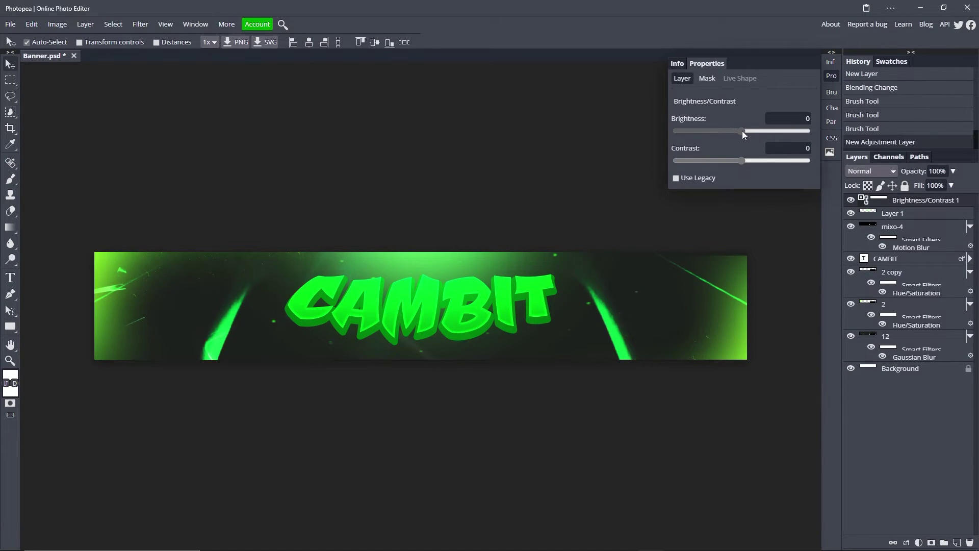
pyautogui.moveTo(742, 130); pyautogui.dragTo(751, 161)
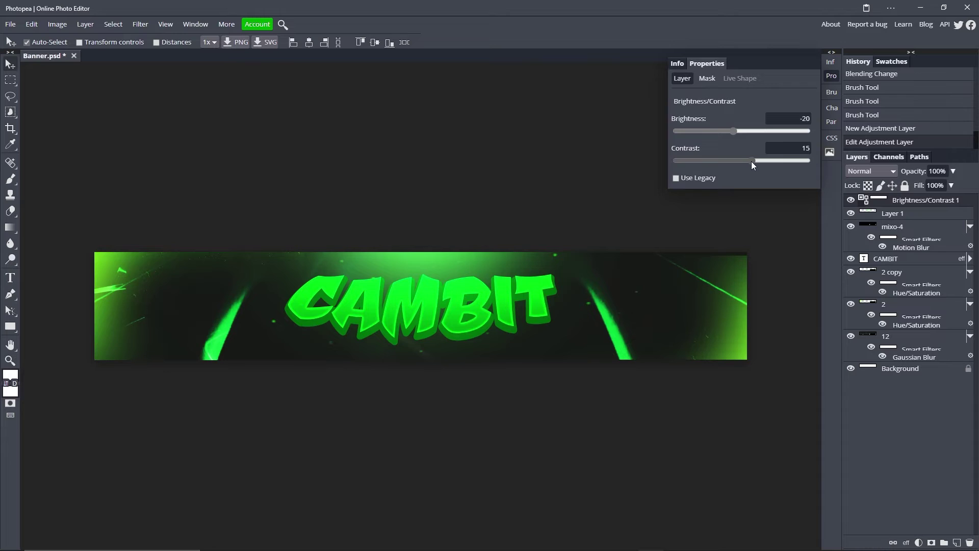
pyautogui.click(792, 119)
pyautogui.click(796, 149)
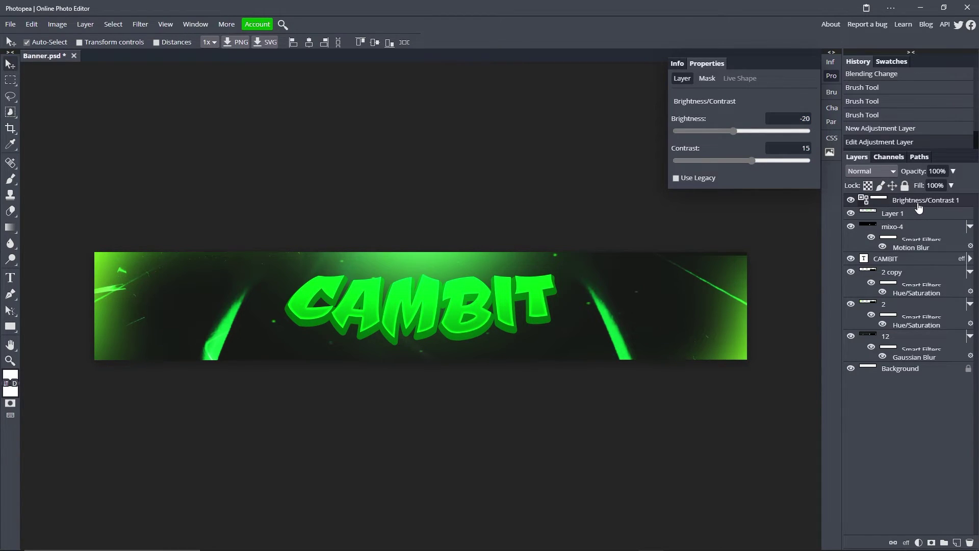
# Add a Curves adjustment layer and bend the Red channel into an S-curve.
pyautogui.click(919, 542)
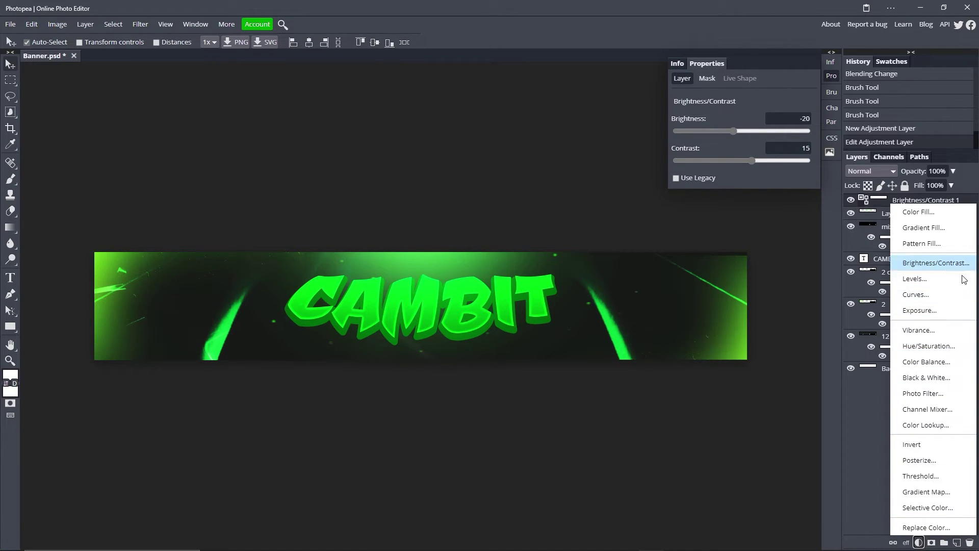
pyautogui.click(941, 294)
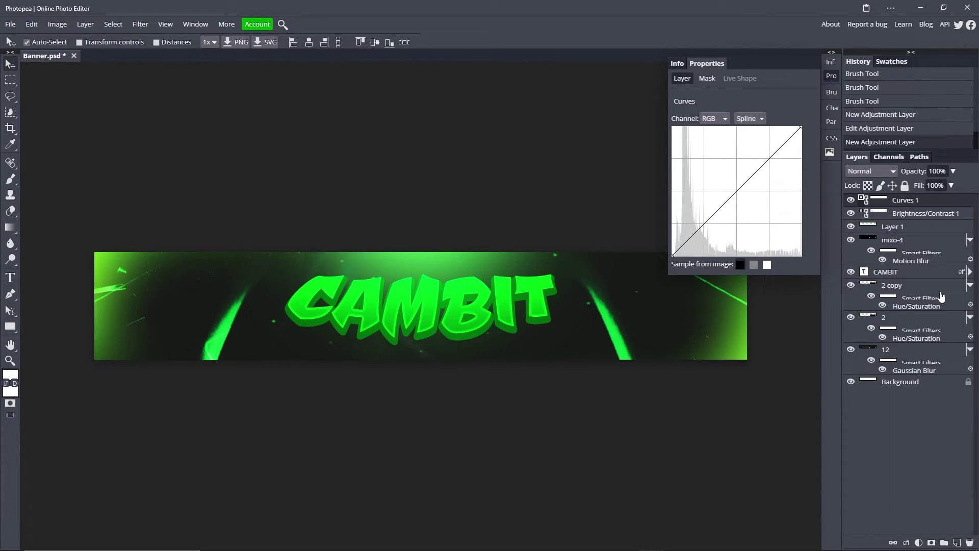
pyautogui.click(714, 119)
pyautogui.click(716, 142)
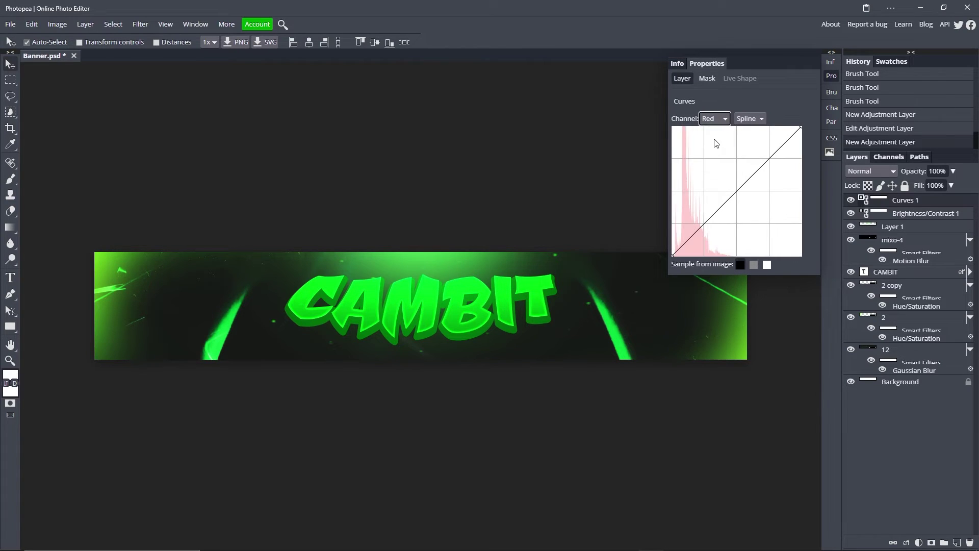
pyautogui.moveTo(772, 157); pyautogui.dragTo(769, 152)
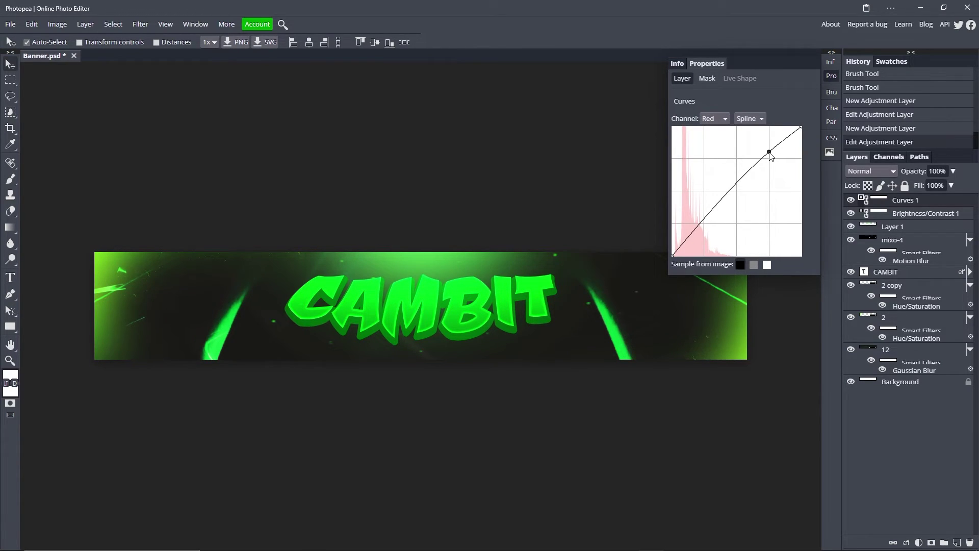
pyautogui.moveTo(706, 222); pyautogui.dragTo(705, 231)
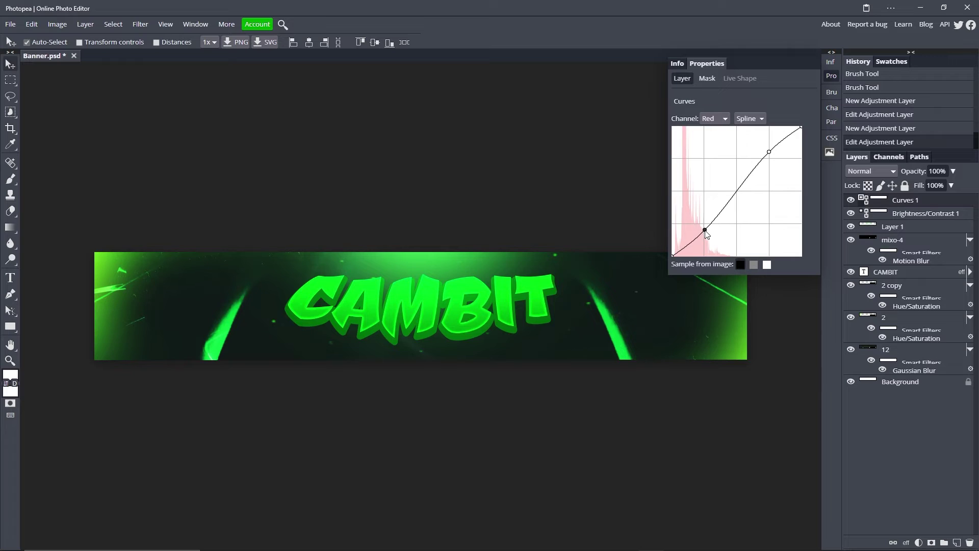
# Raise the upper Blue and Green curves and lower the blue dark end.
pyautogui.click(727, 118)
pyautogui.click(725, 164)
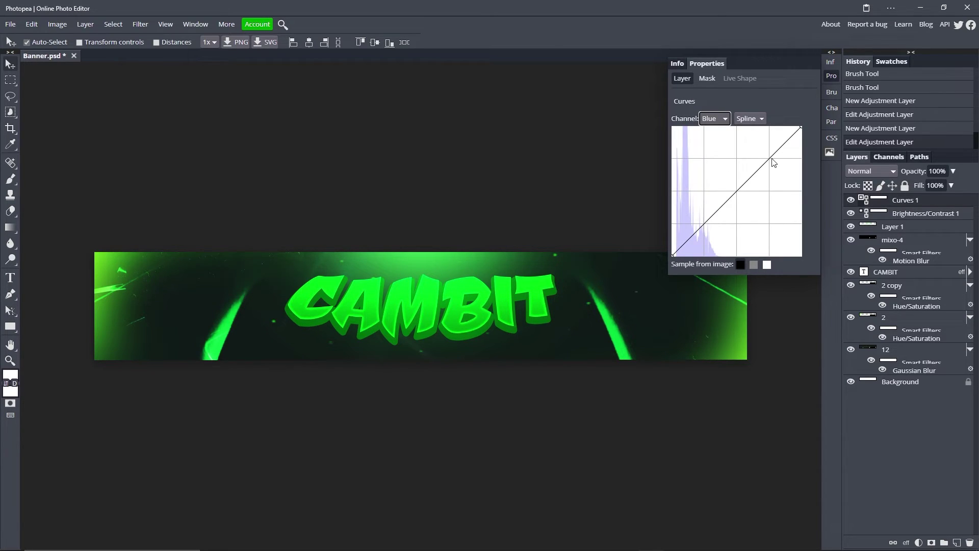
pyautogui.moveTo(772, 156); pyautogui.dragTo(769, 150)
pyautogui.moveTo(705, 223); pyautogui.dragTo(705, 219)
pyautogui.click(726, 118)
pyautogui.click(720, 151)
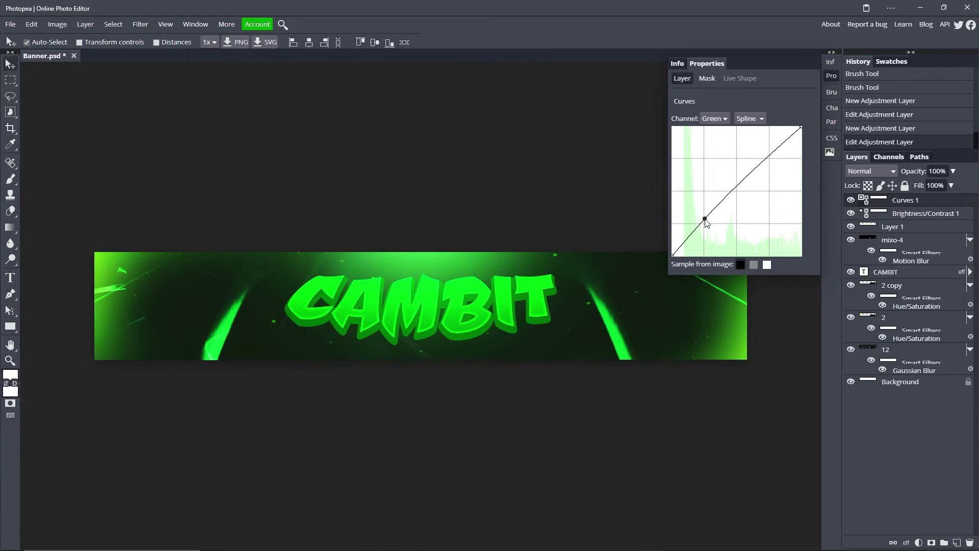
pyautogui.moveTo(771, 157); pyautogui.dragTo(771, 150)
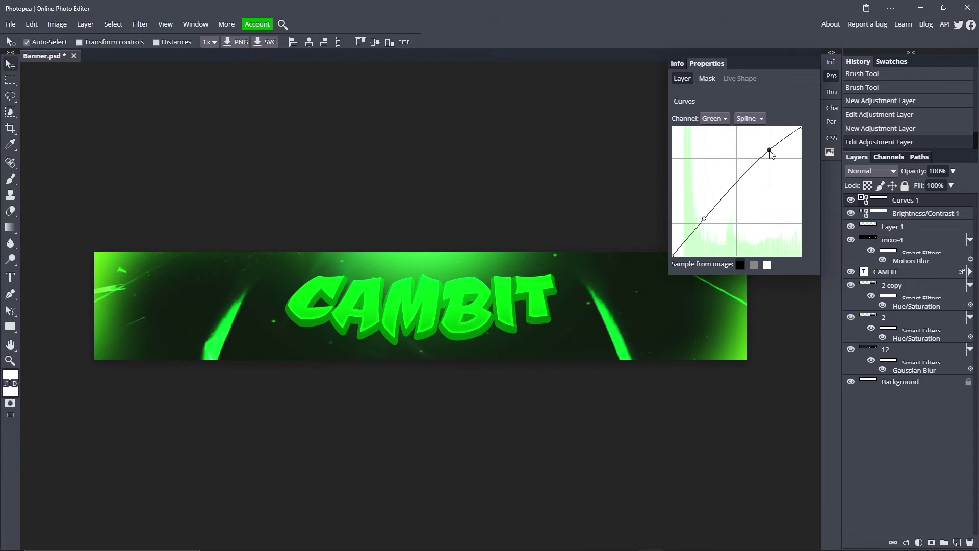
# Toggle the Curves layer to compare the grade, then collapse the Properties panel.
pyautogui.click(851, 200)
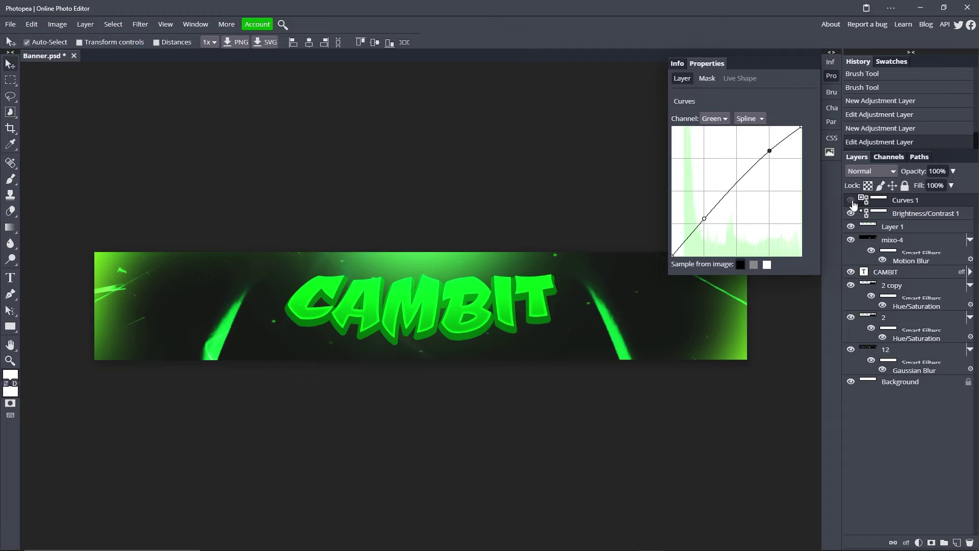
pyautogui.click(851, 200)
pyautogui.click(852, 200)
pyautogui.click(851, 200)
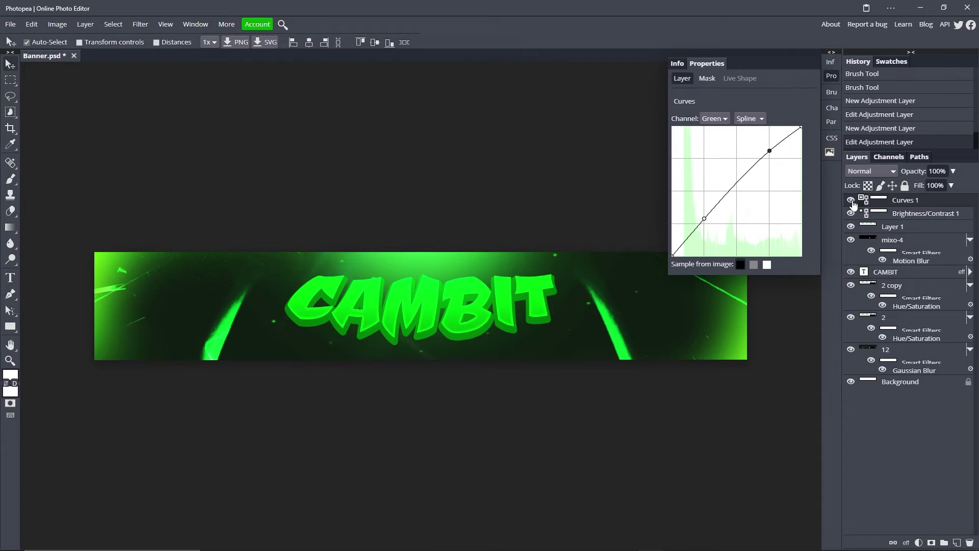
pyautogui.click(911, 214)
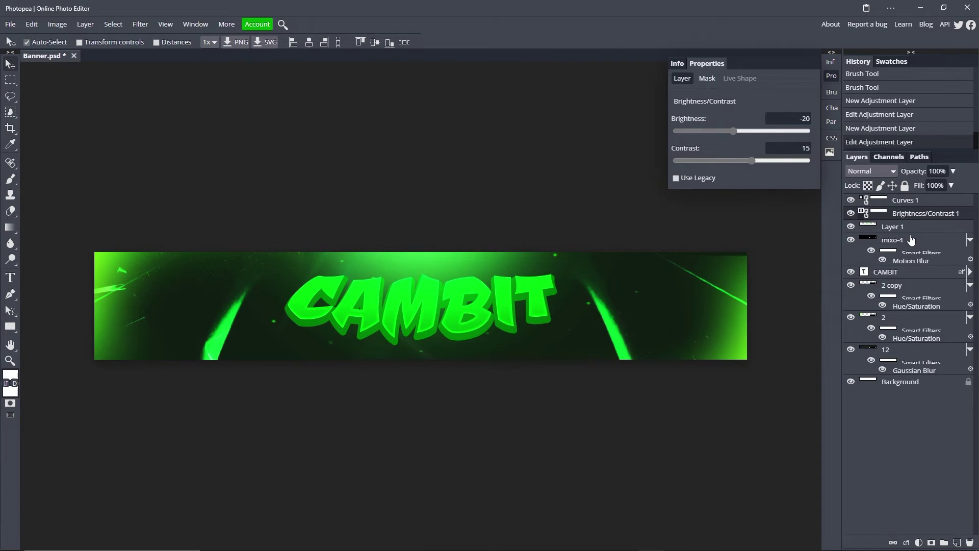
pyautogui.click(830, 76)
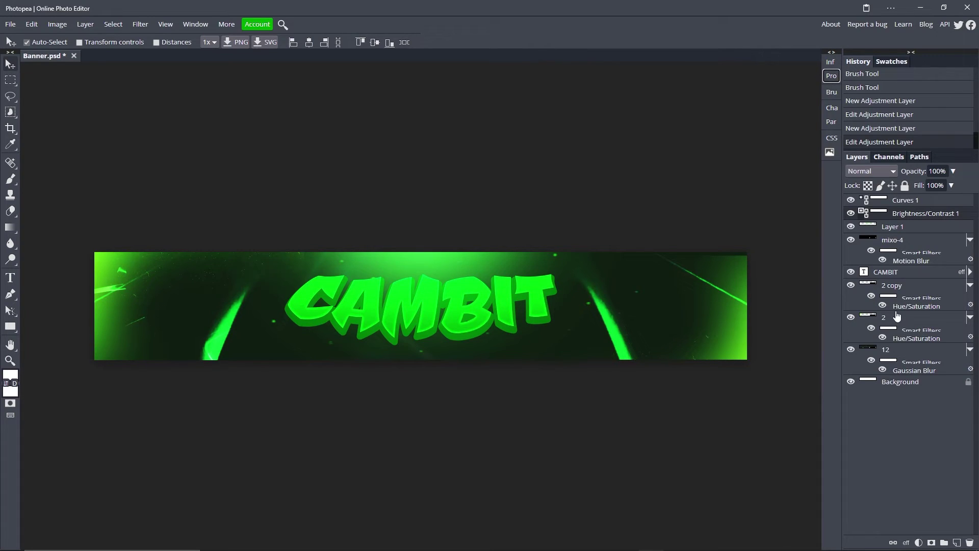
# Set the canvas height to 1440 for a 2560×1440 canvas.
pyautogui.click(57, 25)
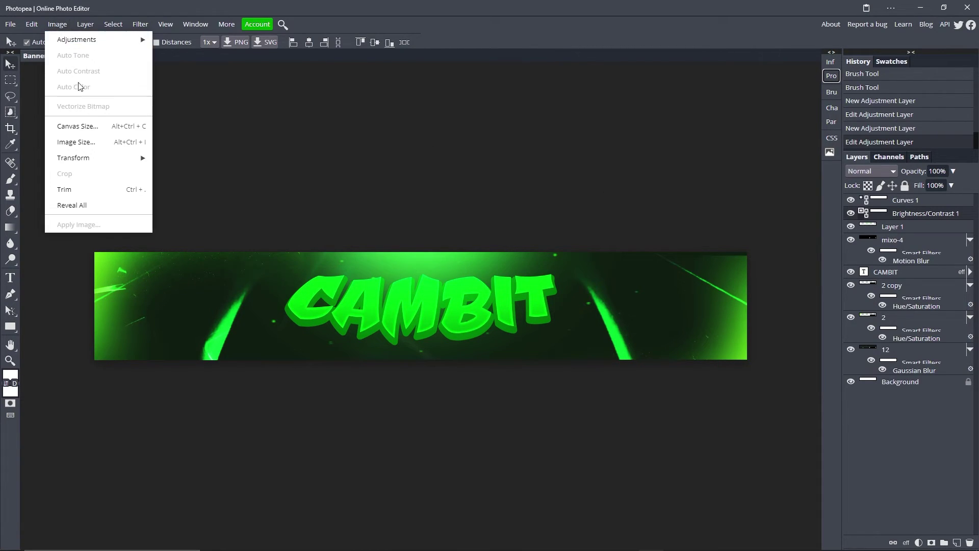
pyautogui.click(91, 128)
pyautogui.doubleClick(127, 143)
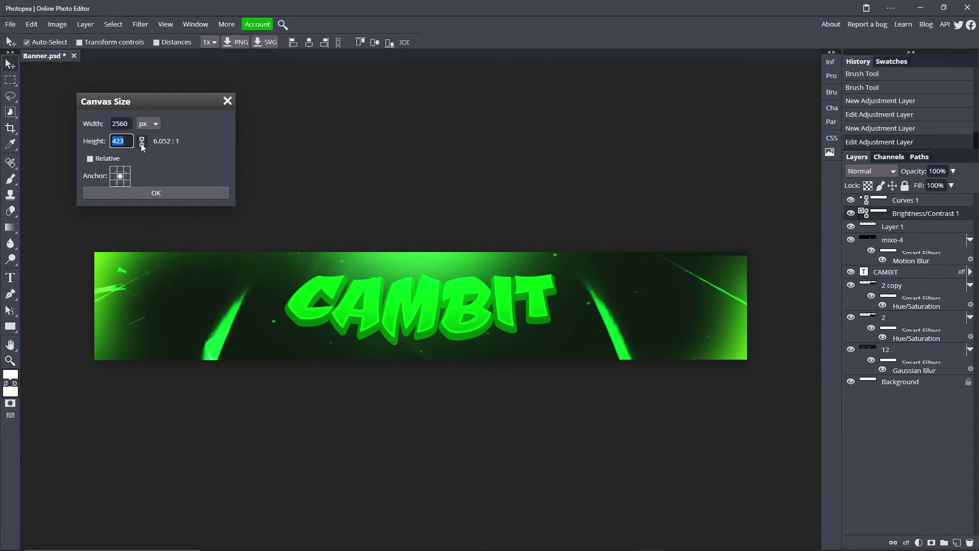
pyautogui.write('1440')
pyautogui.click(191, 193)
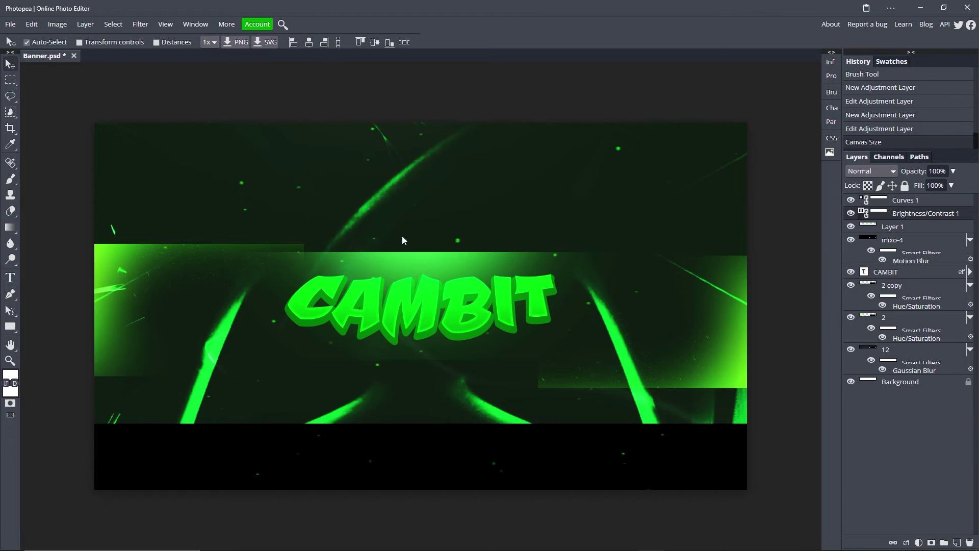
# Stretch layer 12 down with Free Transform so it fills the canvas bottom.
pyautogui.click(897, 241)
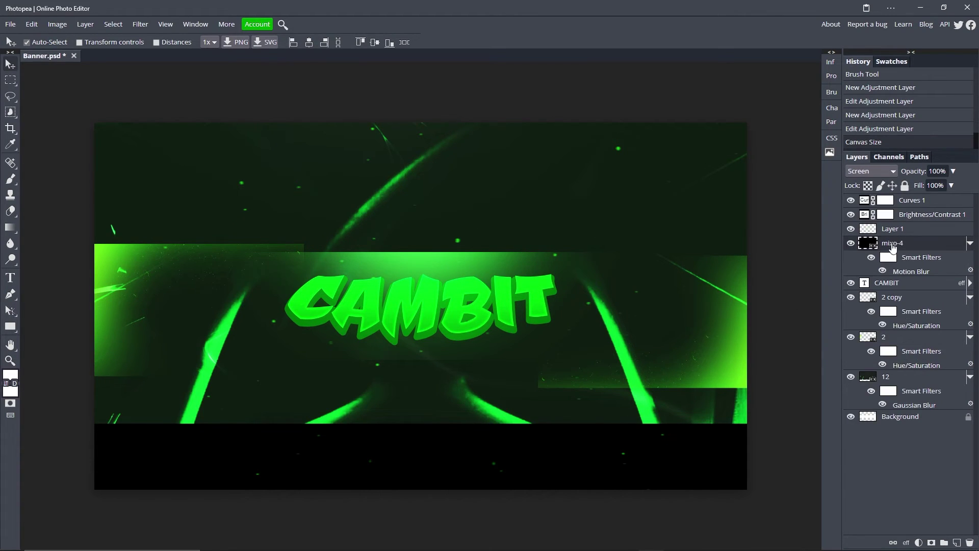
pyautogui.click(851, 243)
pyautogui.click(849, 243)
pyautogui.click(850, 376)
pyautogui.click(851, 376)
pyautogui.click(921, 378)
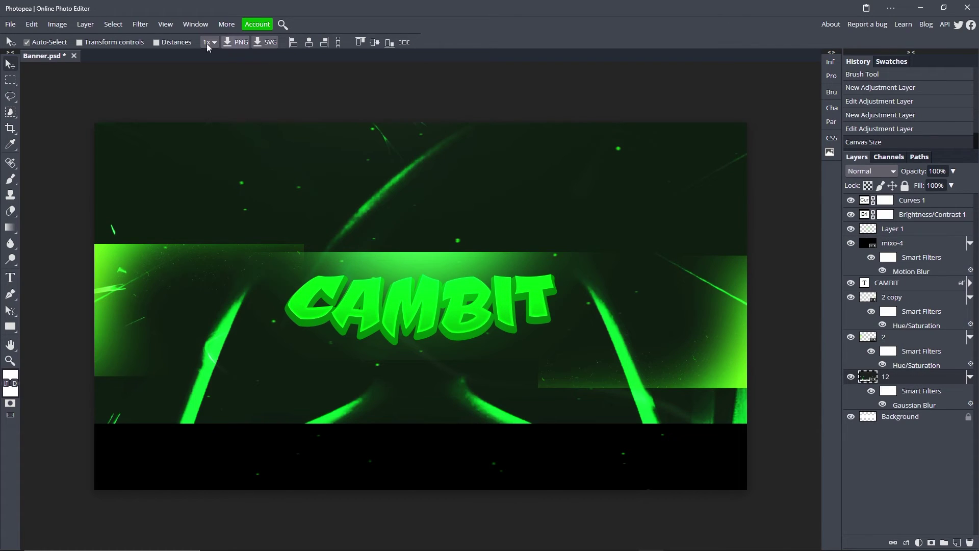
pyautogui.click(31, 24)
pyautogui.click(61, 259)
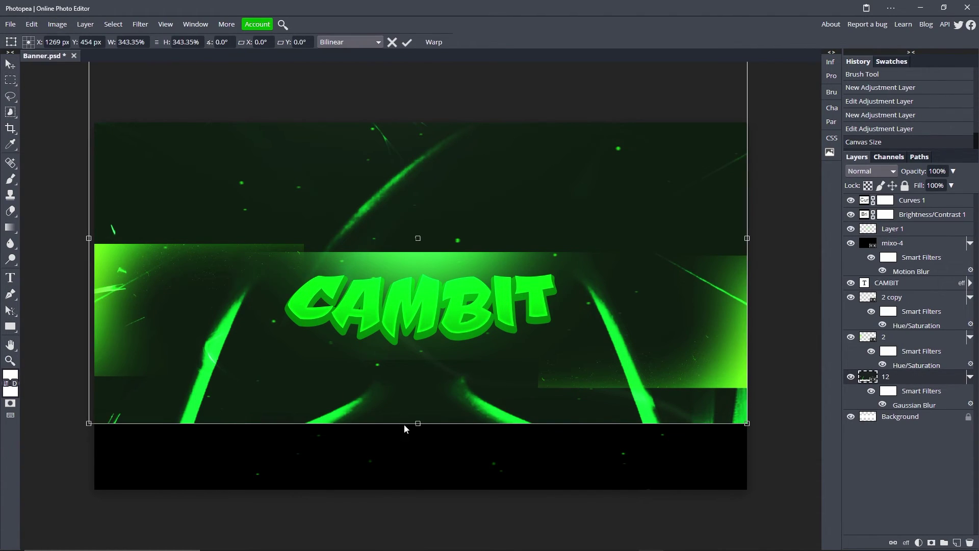
pyautogui.moveTo(417, 423); pyautogui.dragTo(418, 489)
pyautogui.click(412, 44)
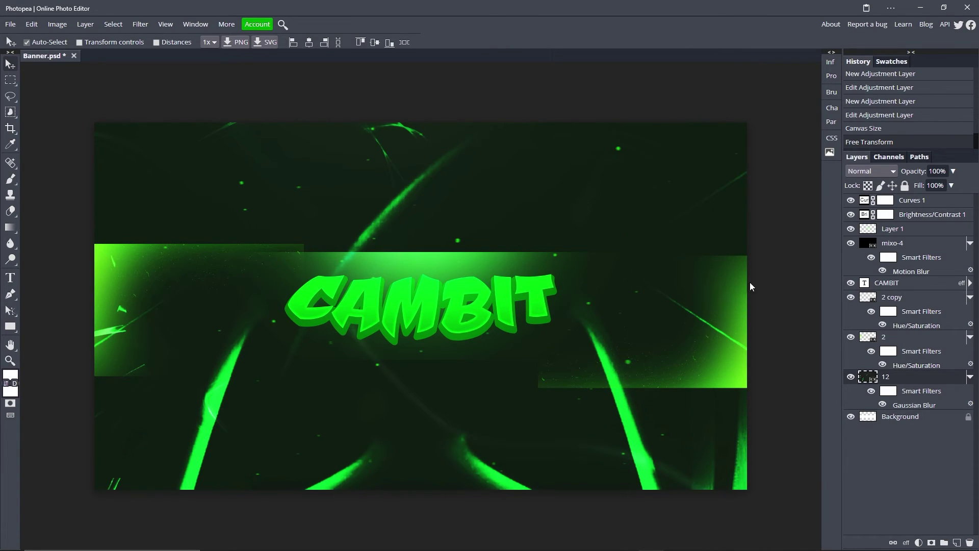
# Draw two black-filled rectangles over the banner's bottom and top areas.
pyautogui.click(10, 326)
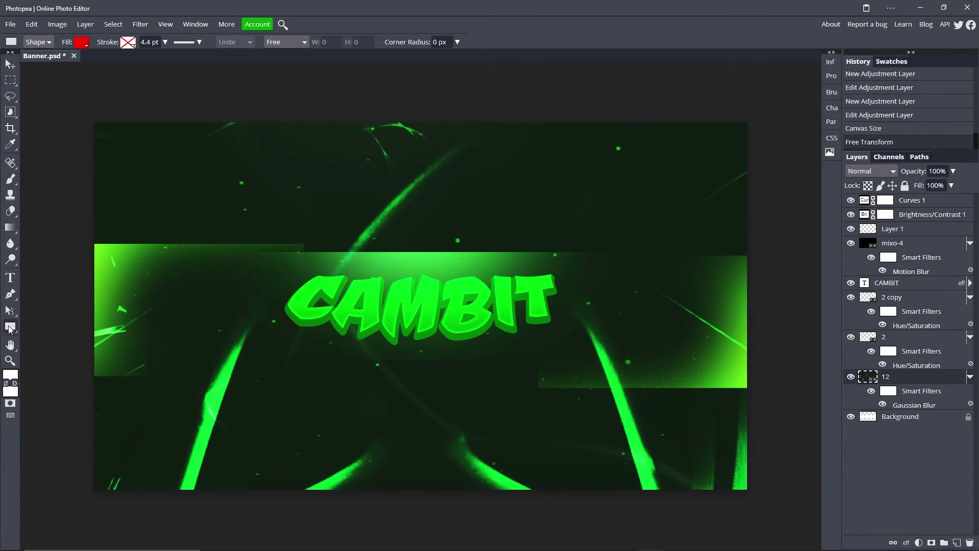
pyautogui.click(74, 42)
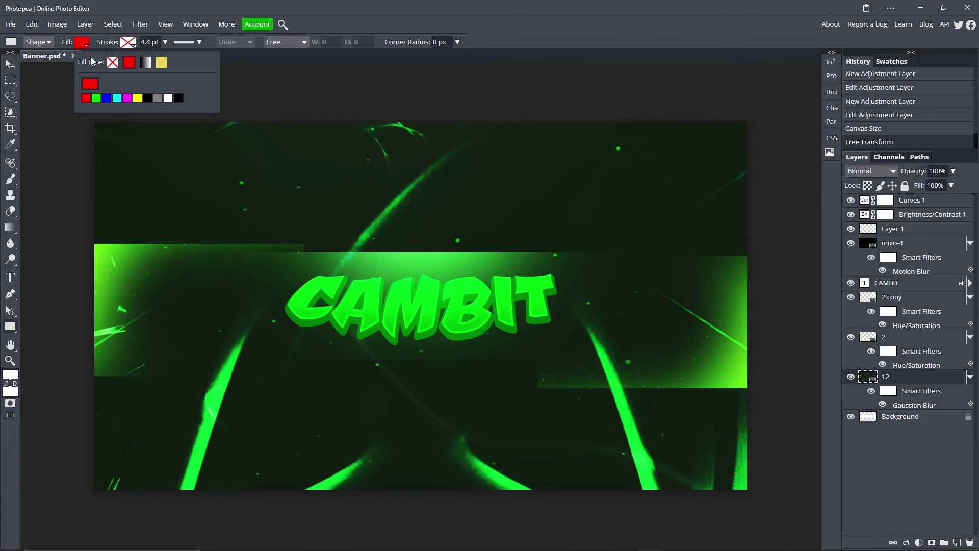
pyautogui.click(178, 99)
pyautogui.moveTo(89, 379); pyautogui.dragTo(758, 505)
pyautogui.moveTo(75, 112); pyautogui.dragTo(760, 254)
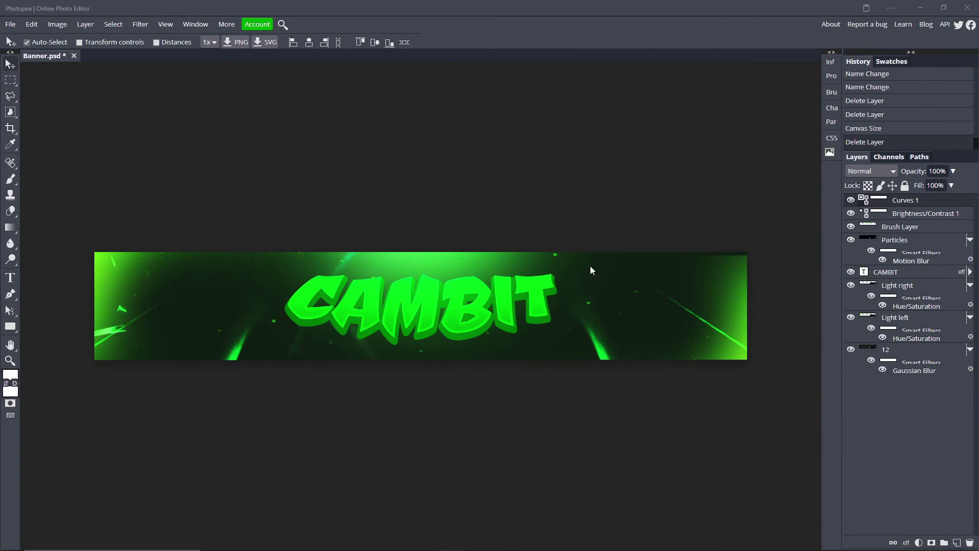
# Add a Hue/Saturation adjustment layer at hue -83, then select the Particles layer.
pyautogui.click(919, 544)
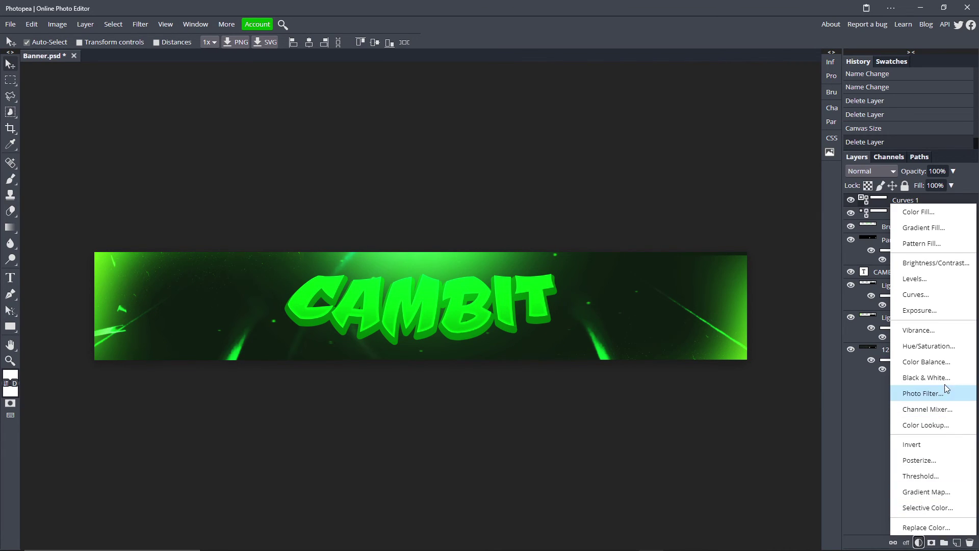
pyautogui.click(936, 347)
pyautogui.moveTo(743, 147); pyautogui.dragTo(712, 149)
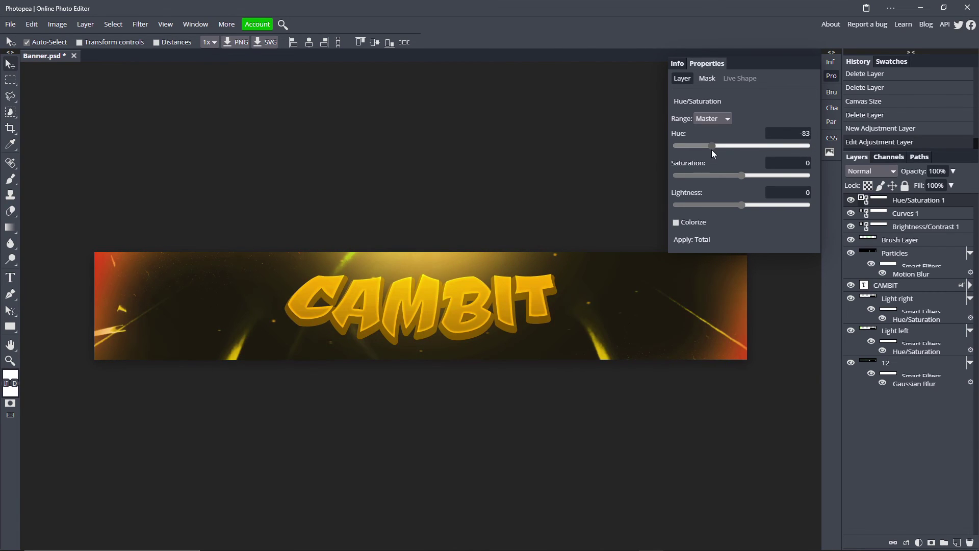
pyautogui.click(896, 255)
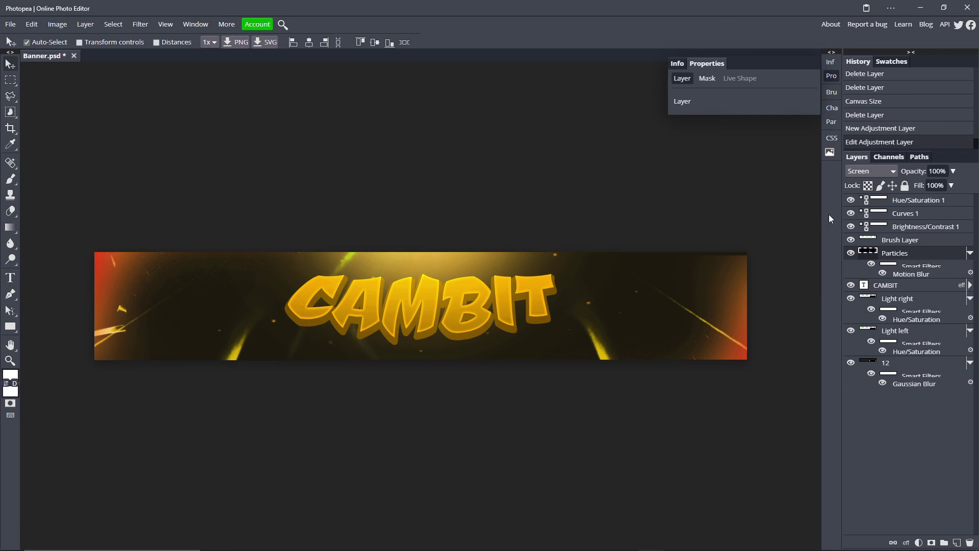